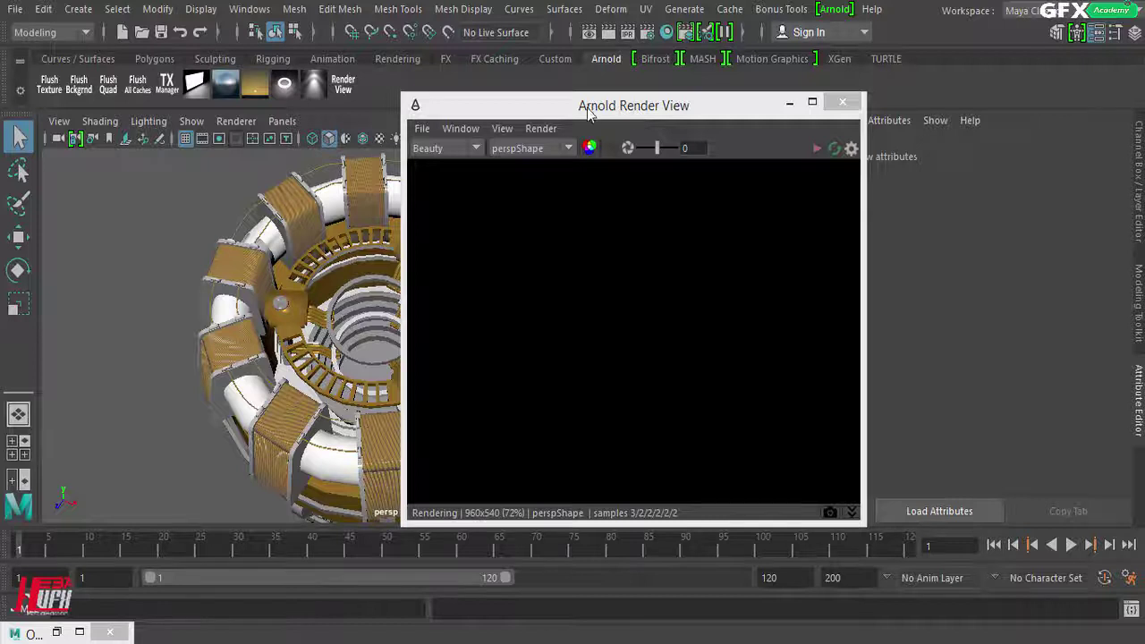
left_click_drag(558, 108, 411, 115)
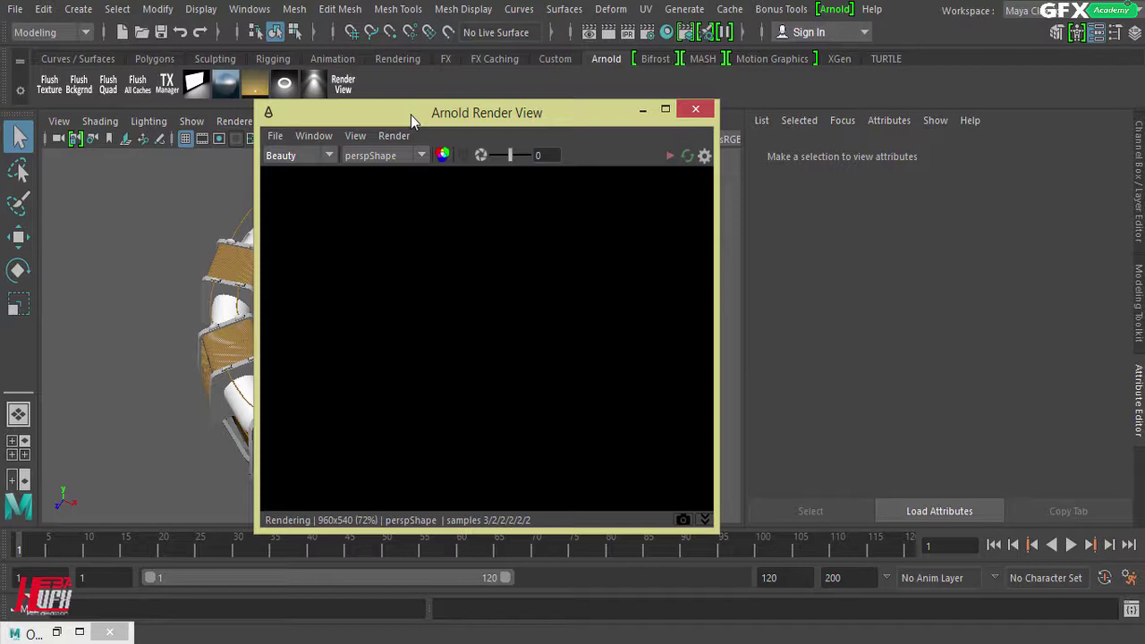
left_click_drag(410, 115, 575, 123)
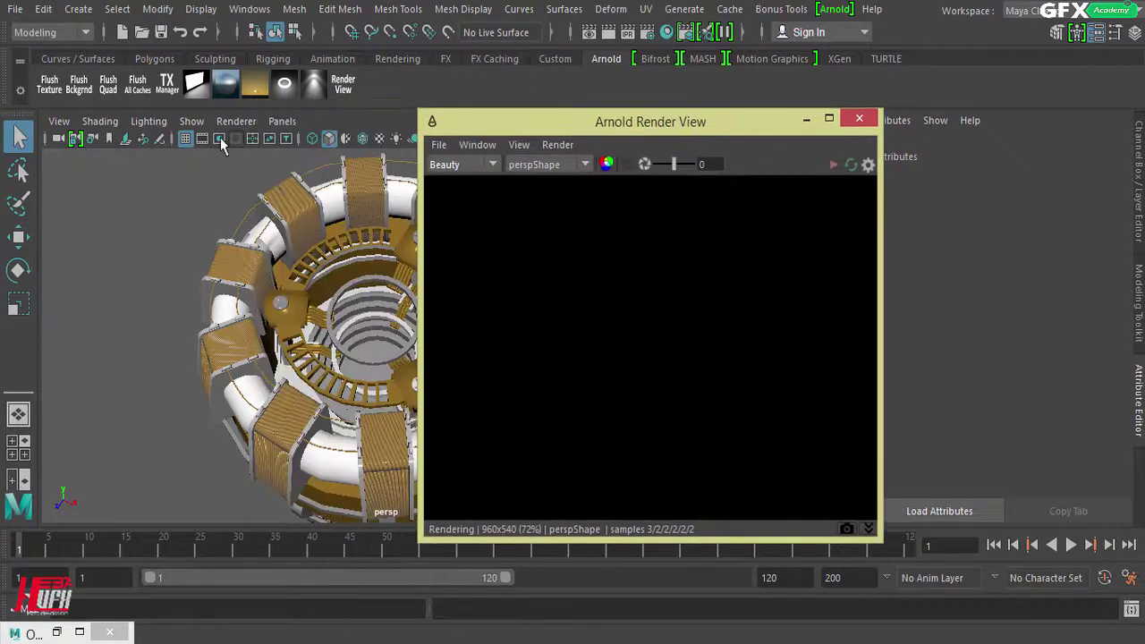
left_click(57, 633)
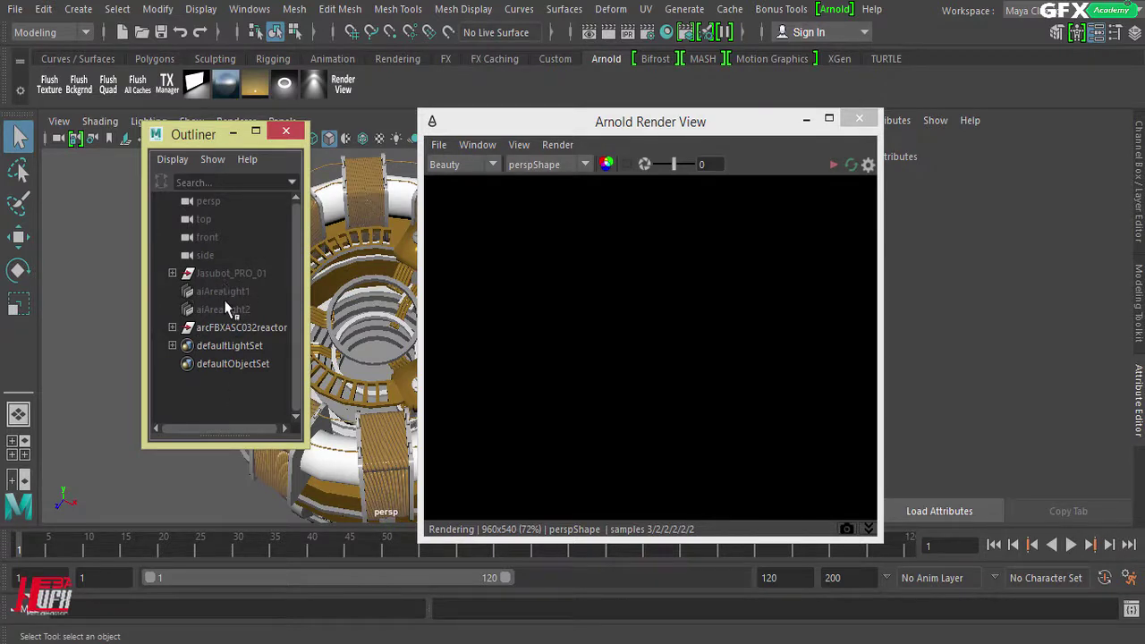
left_click(233, 132)
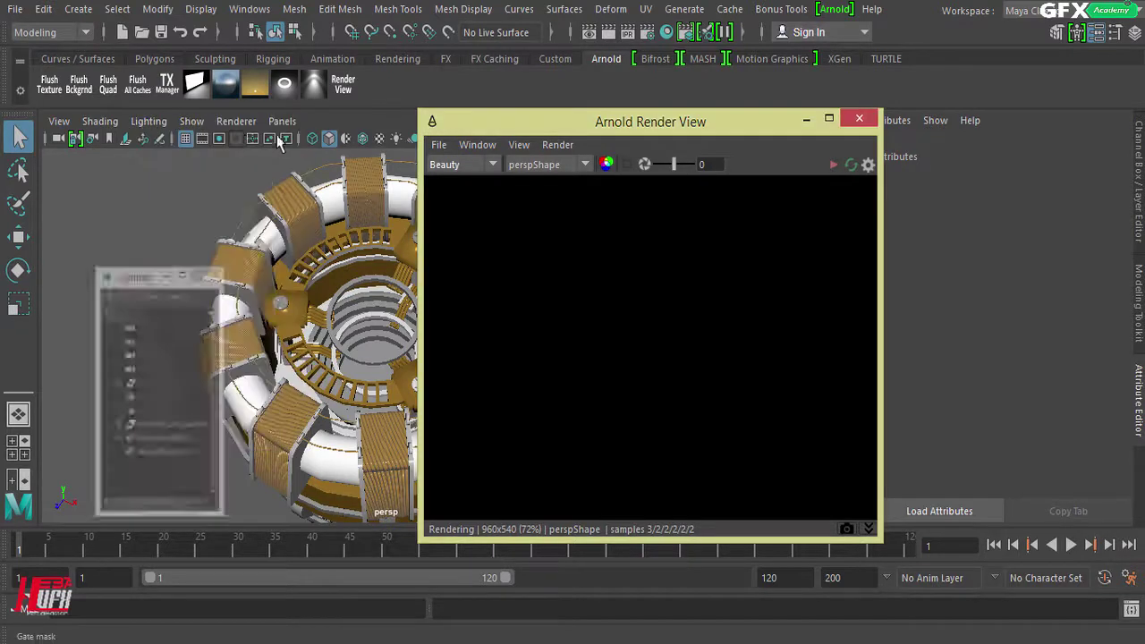
Create a Physical Sky shader as the environment background in the Arnold Renderer render settings.
left_click_drag(491, 130, 222, 133)
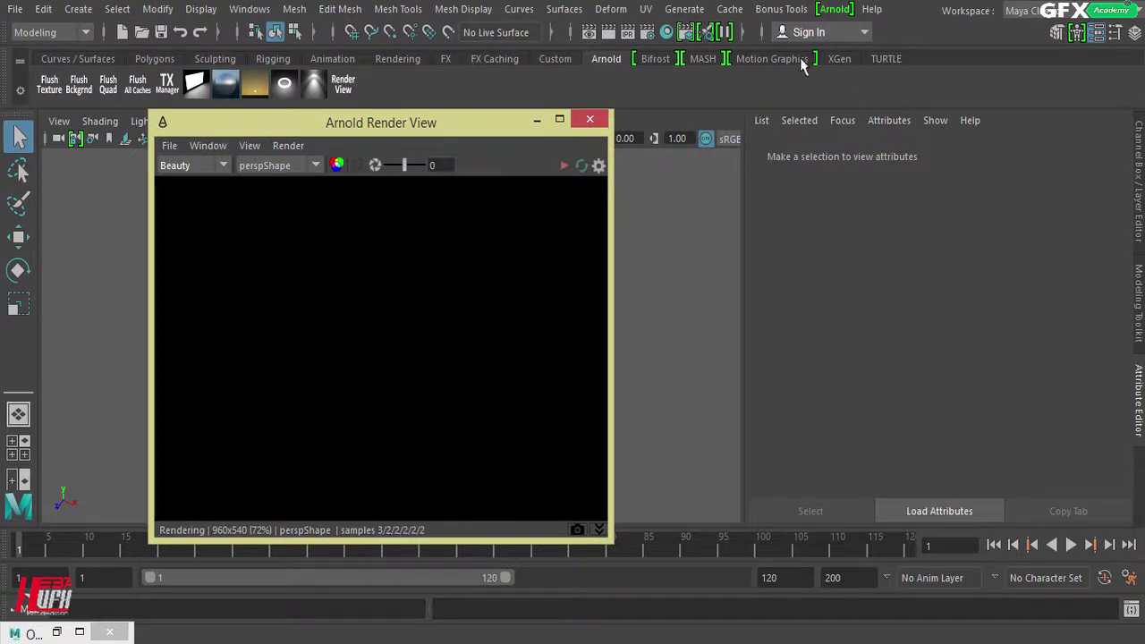
left_click(650, 36)
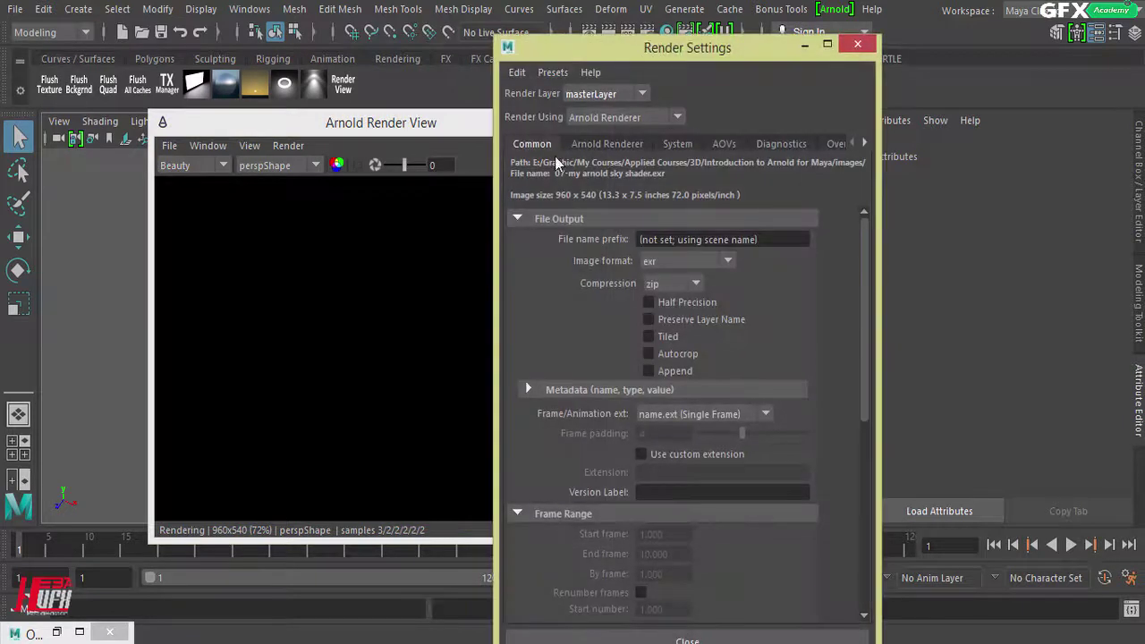
left_click(573, 145)
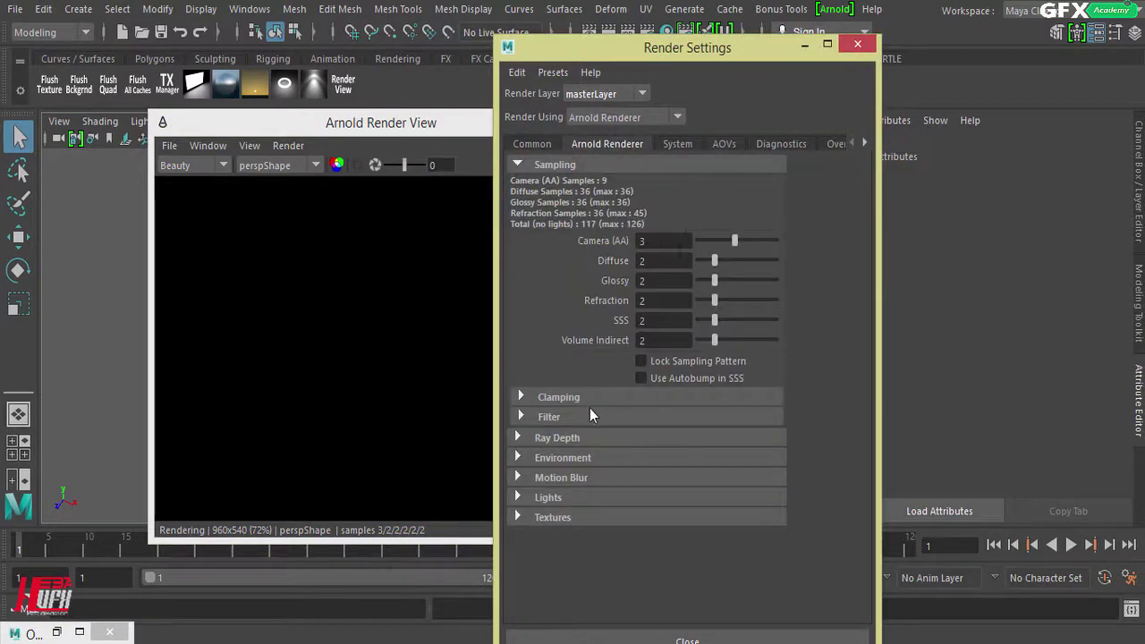
left_click(566, 459)
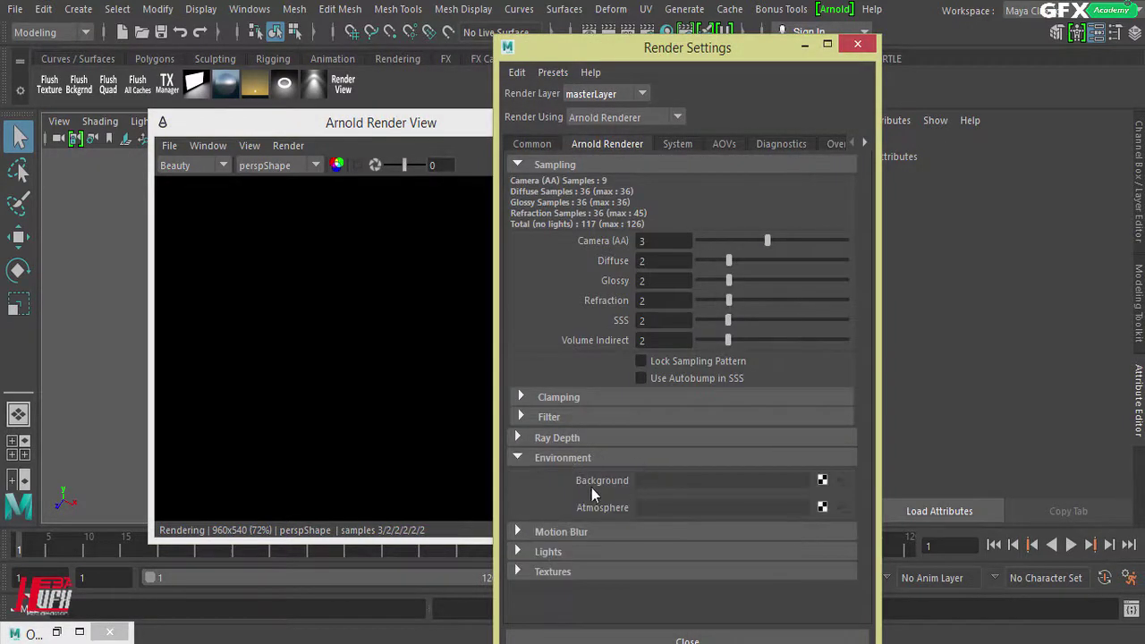
left_click(822, 480)
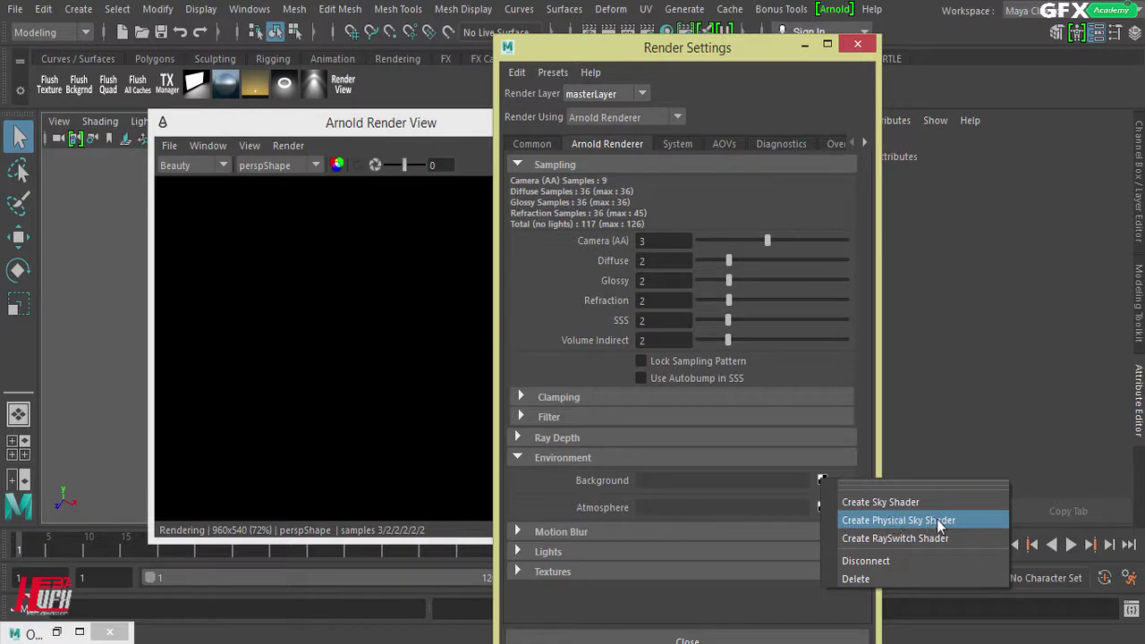
left_click(973, 527)
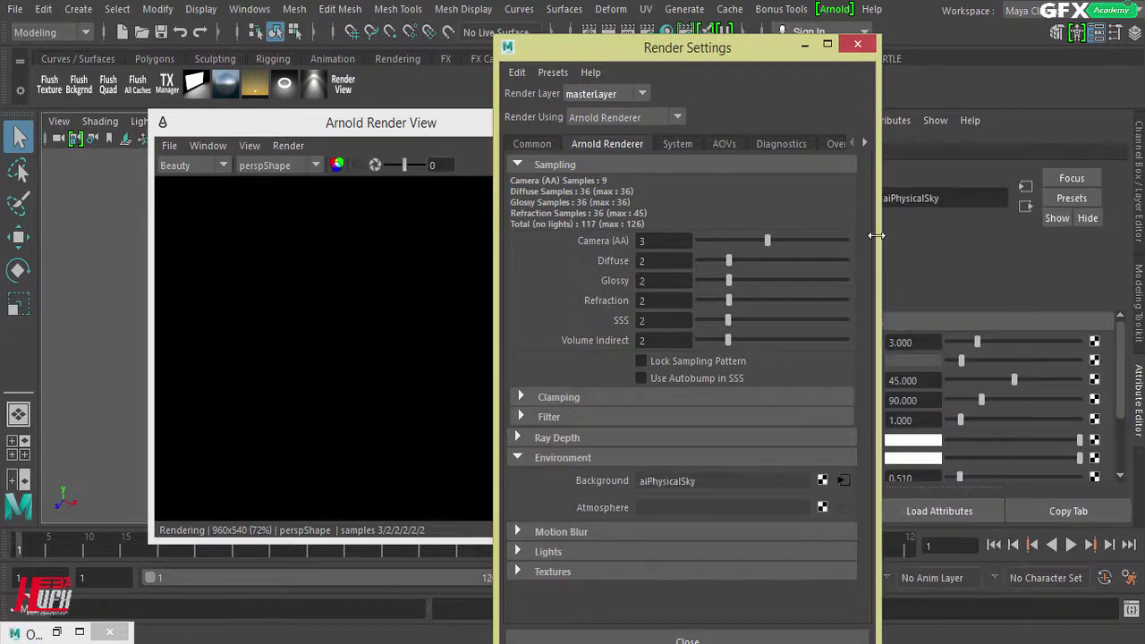
left_click(860, 47)
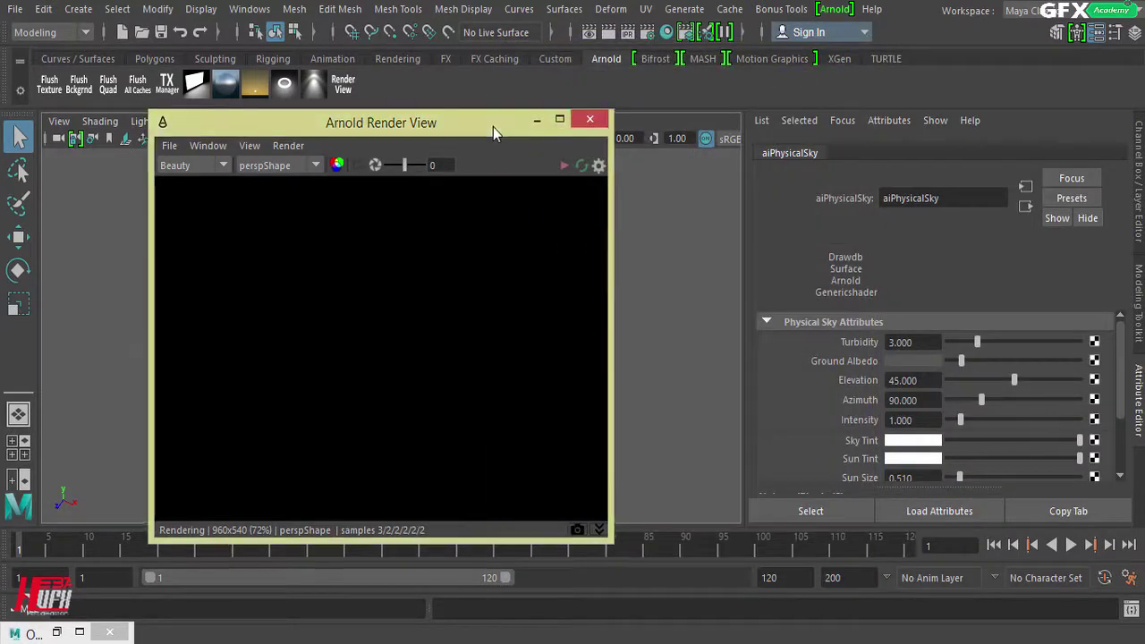
Start the interactive Arnold render of the reactor model and reposition the render window clear of the sky attributes.
left_click_drag(493, 128, 586, 125)
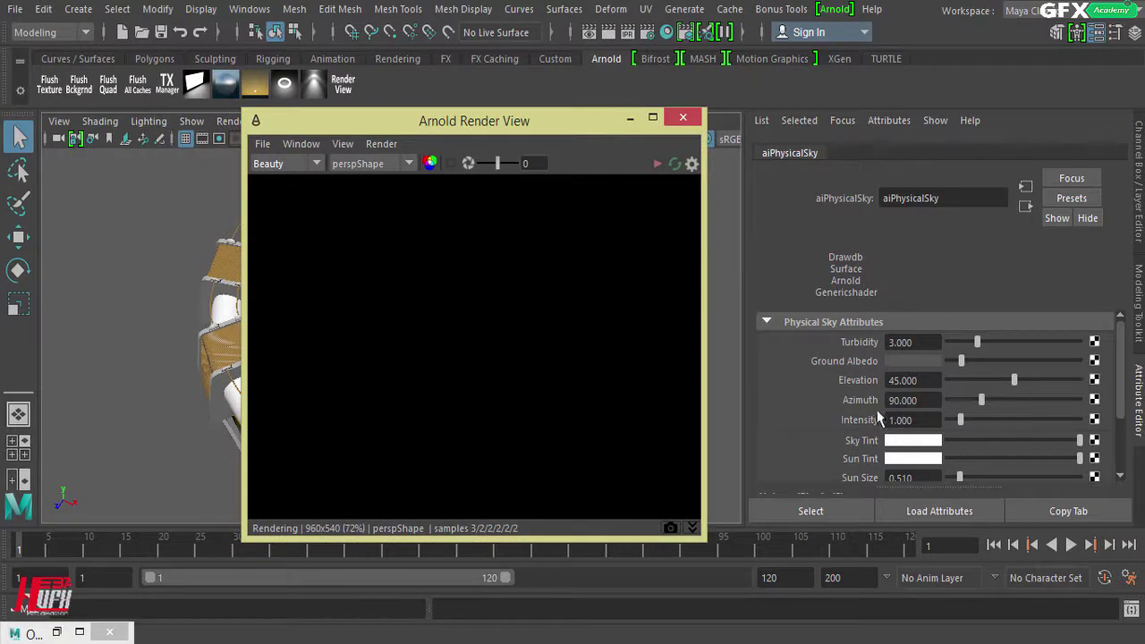
left_click(655, 166)
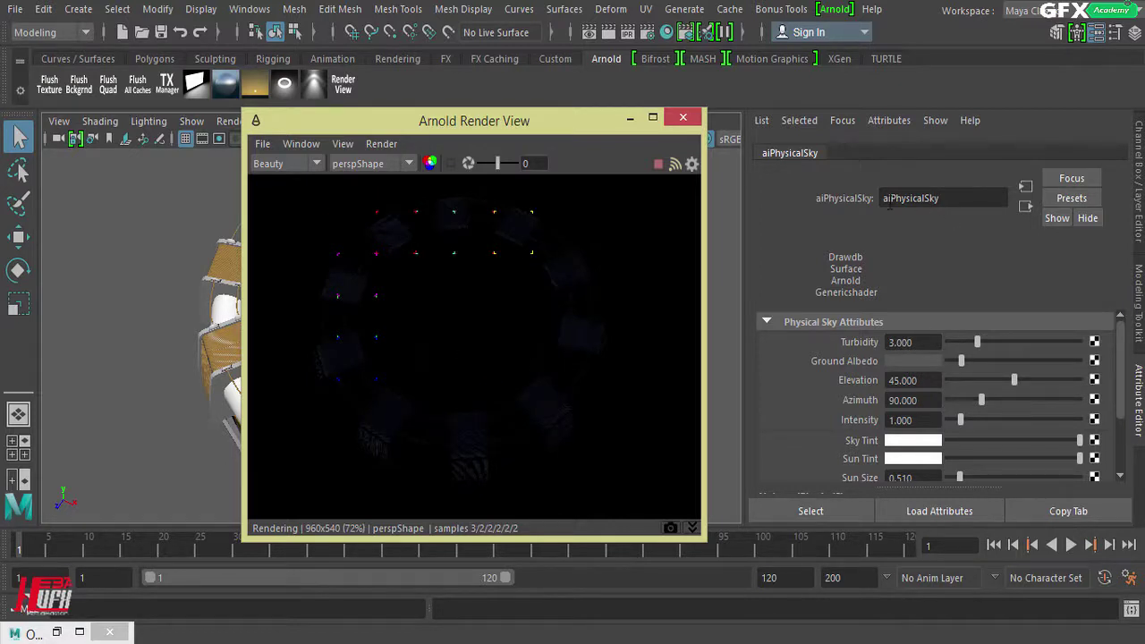
left_click_drag(569, 132, 909, 105)
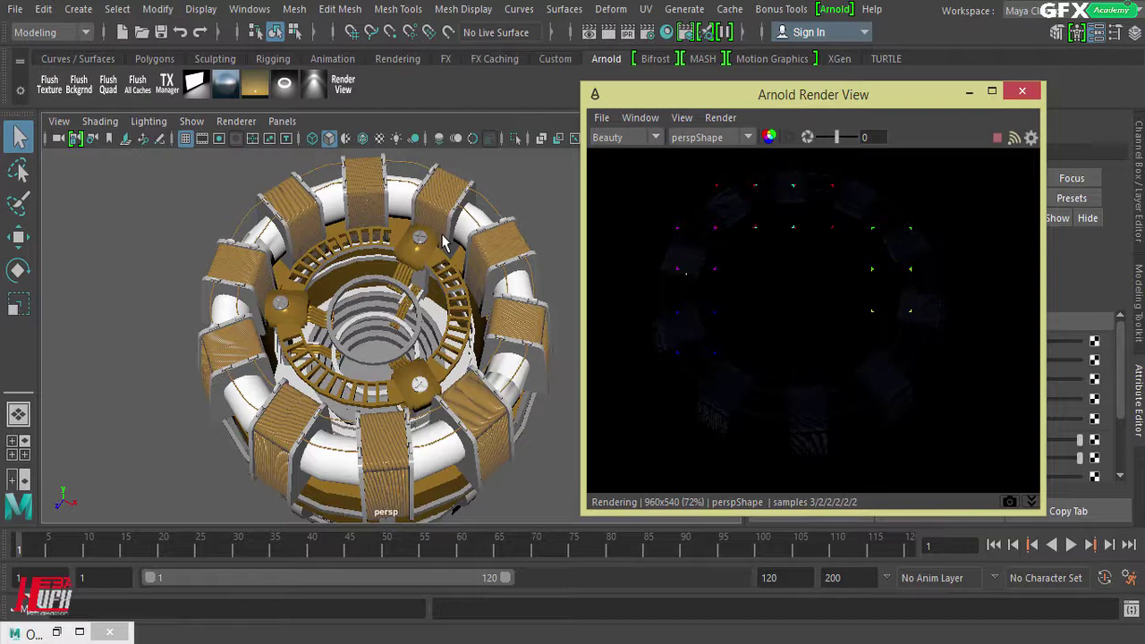
left_click_drag(727, 104, 332, 92)
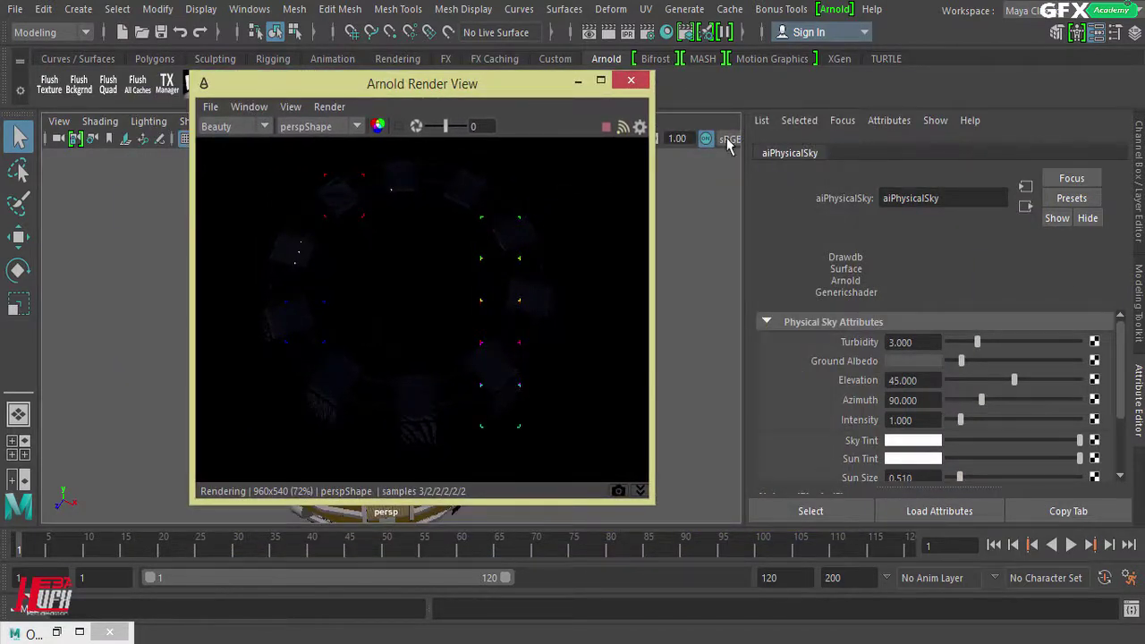
Add an Arnold Skydome Light to the scene.
left_click(838, 11)
mouse_move(866, 82)
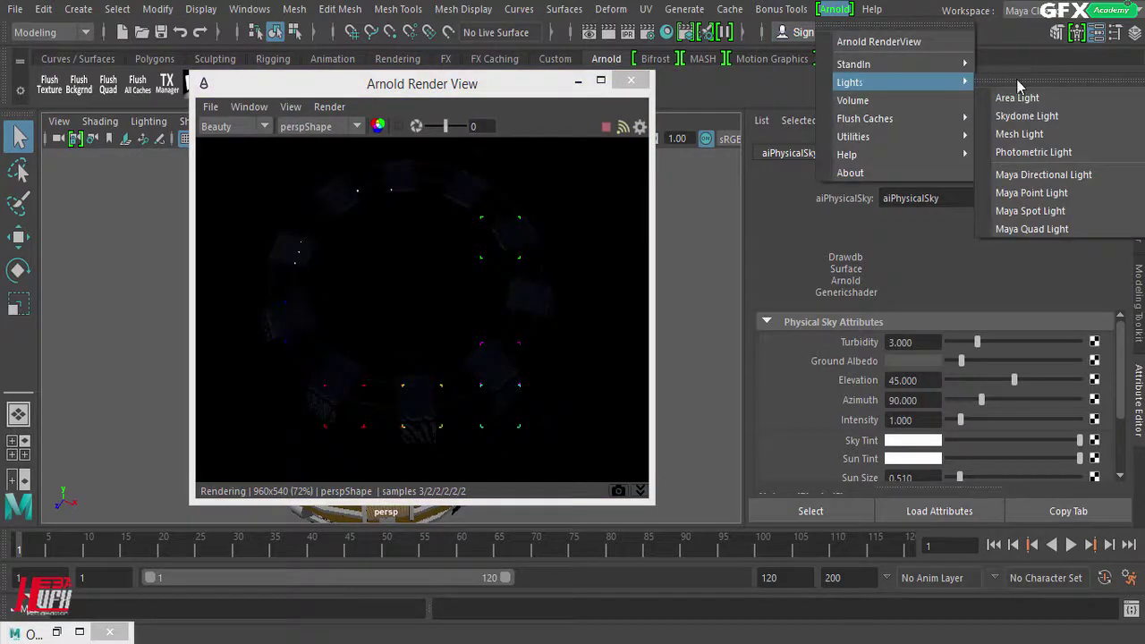
left_click(1087, 118)
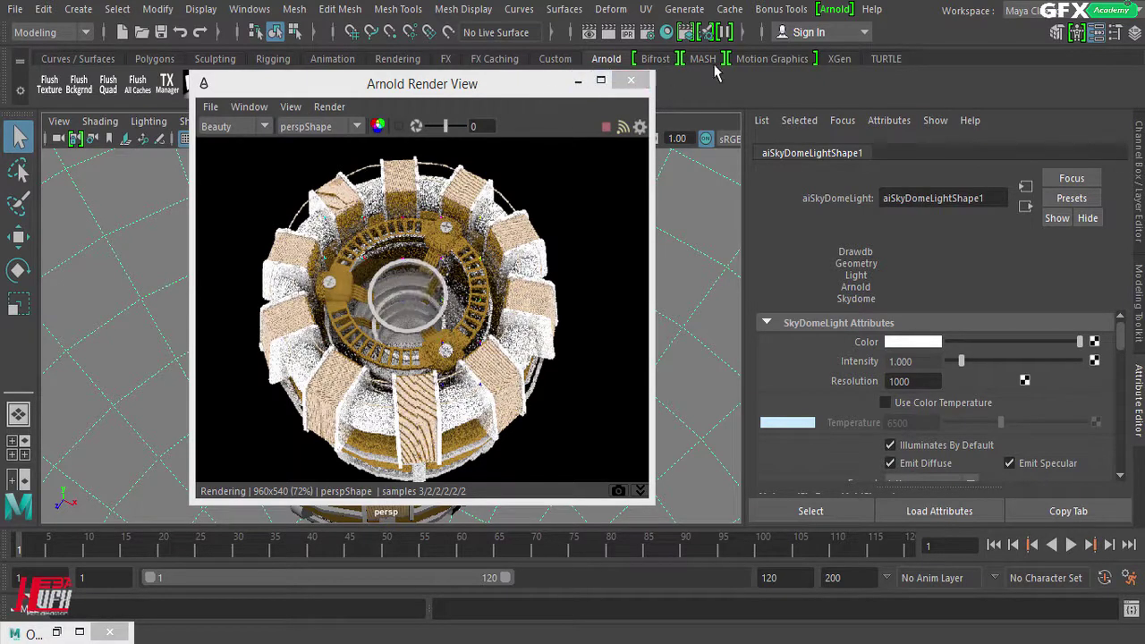
Connect the aiPhysicalSky material from Hypershade to the skydome light's Color attribute.
left_click(667, 33)
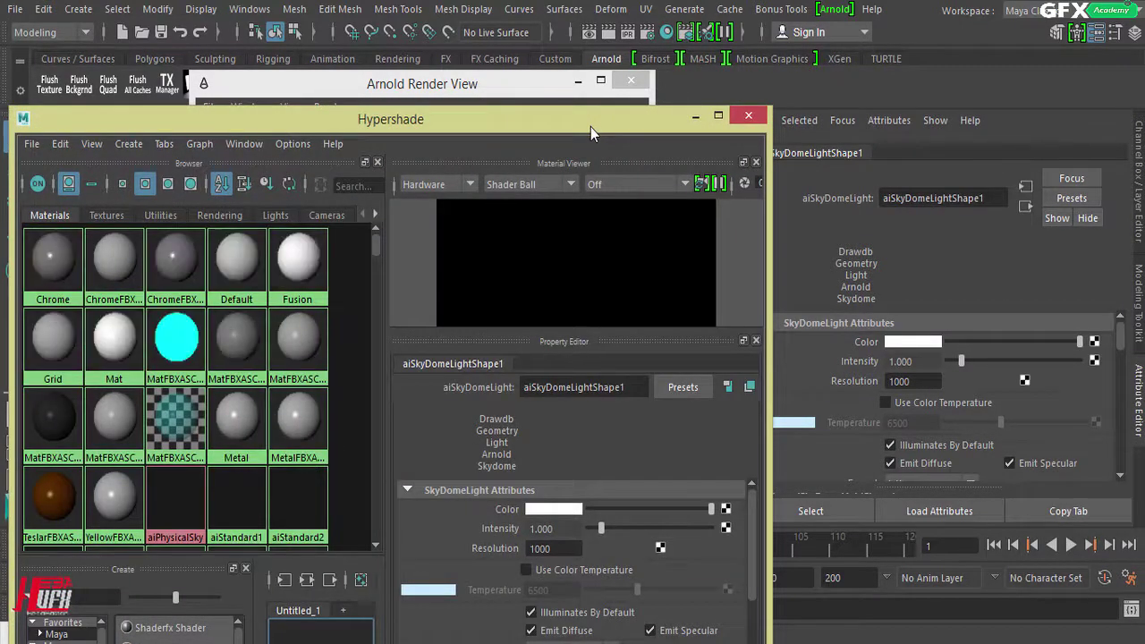
left_click_drag(591, 128, 650, 116)
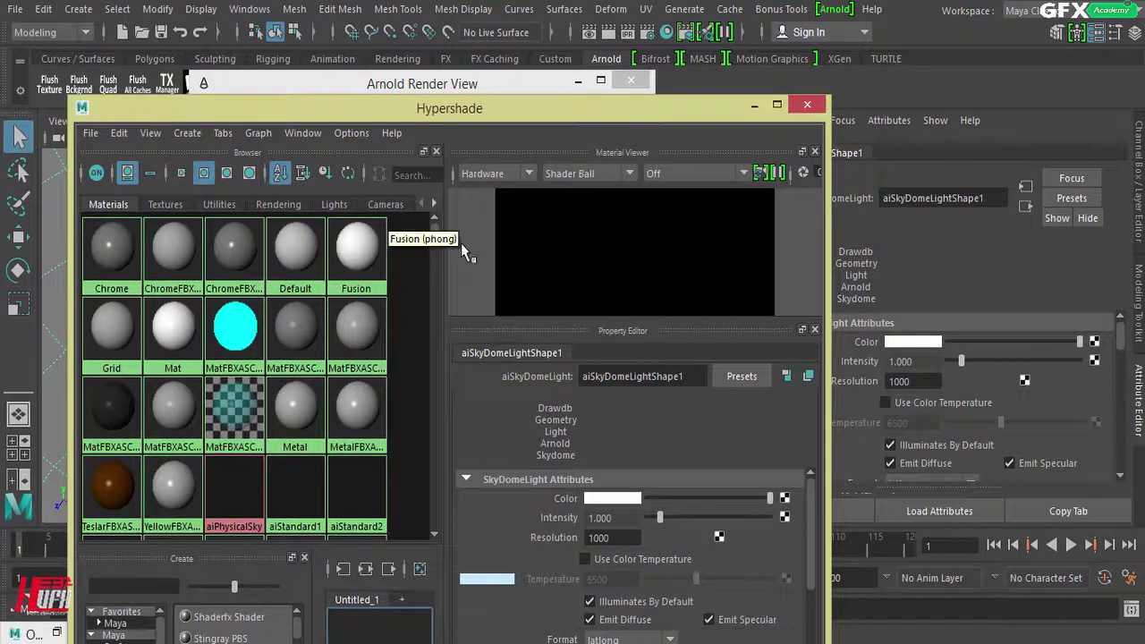
left_click_drag(429, 231, 430, 326)
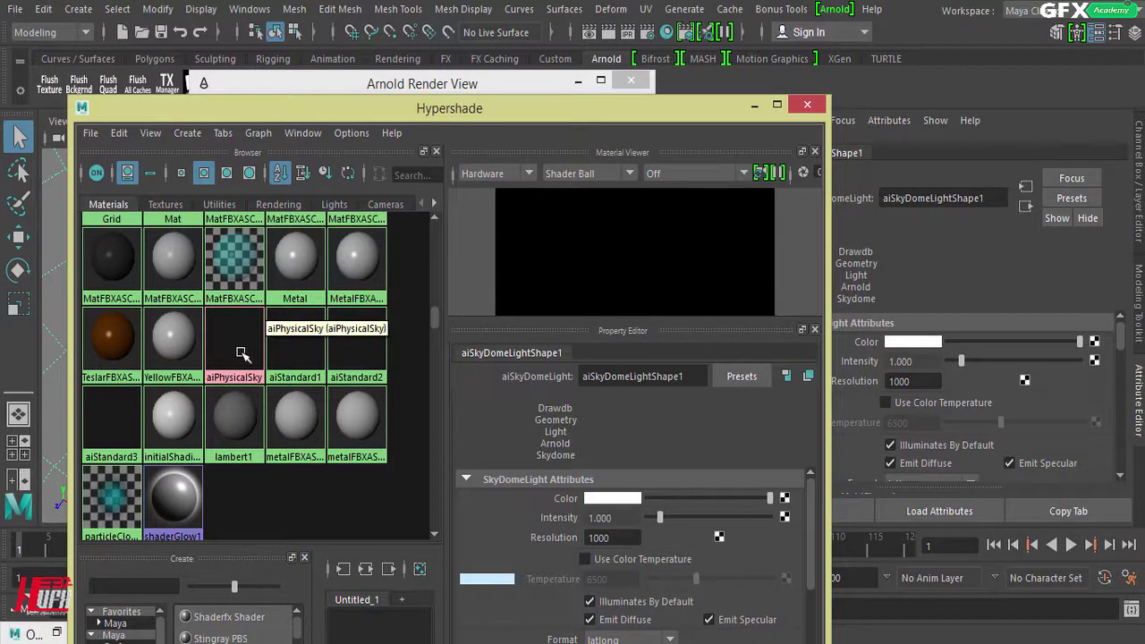
middle_click_drag(240, 332, 883, 350)
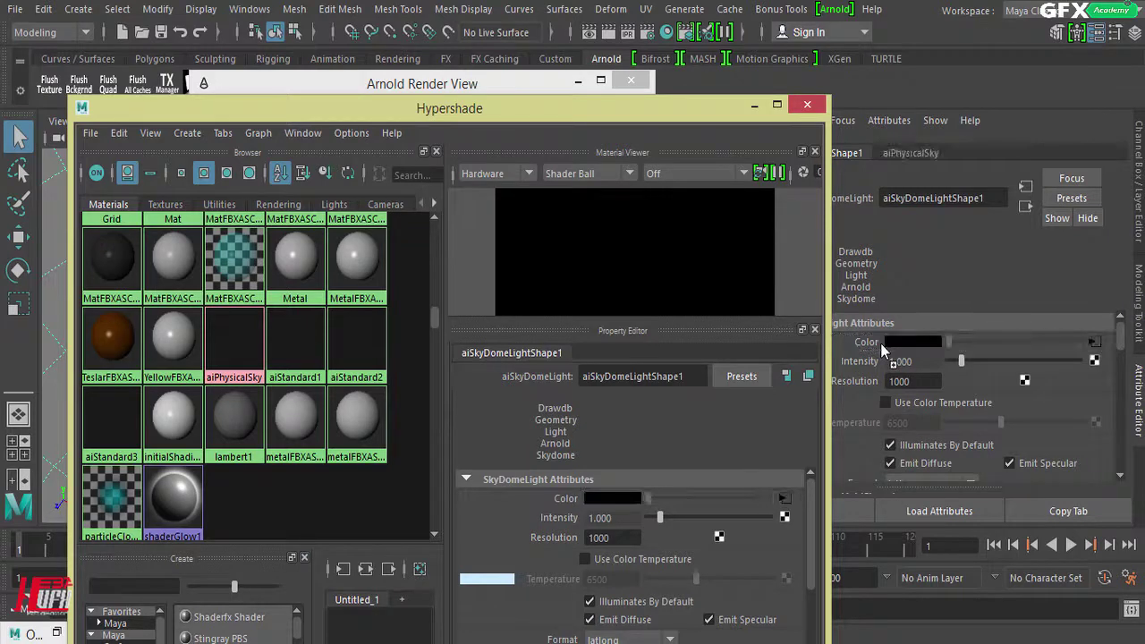
left_click(809, 107)
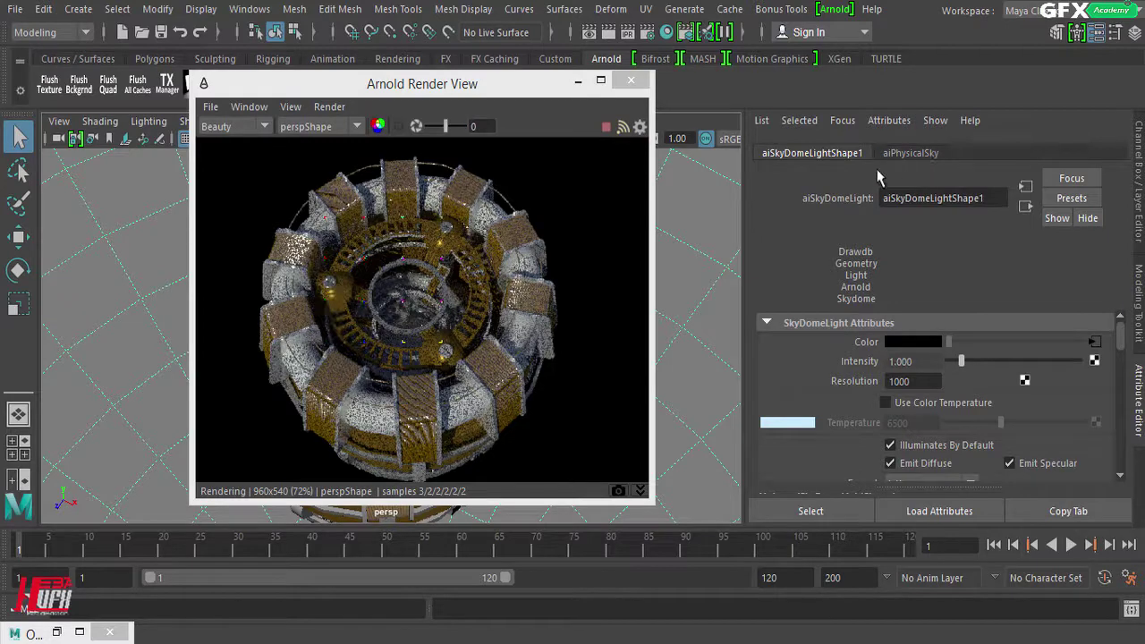
Show the aiPhysicalSky attributes and store a snapshot of the current render for comparison.
left_click(907, 161)
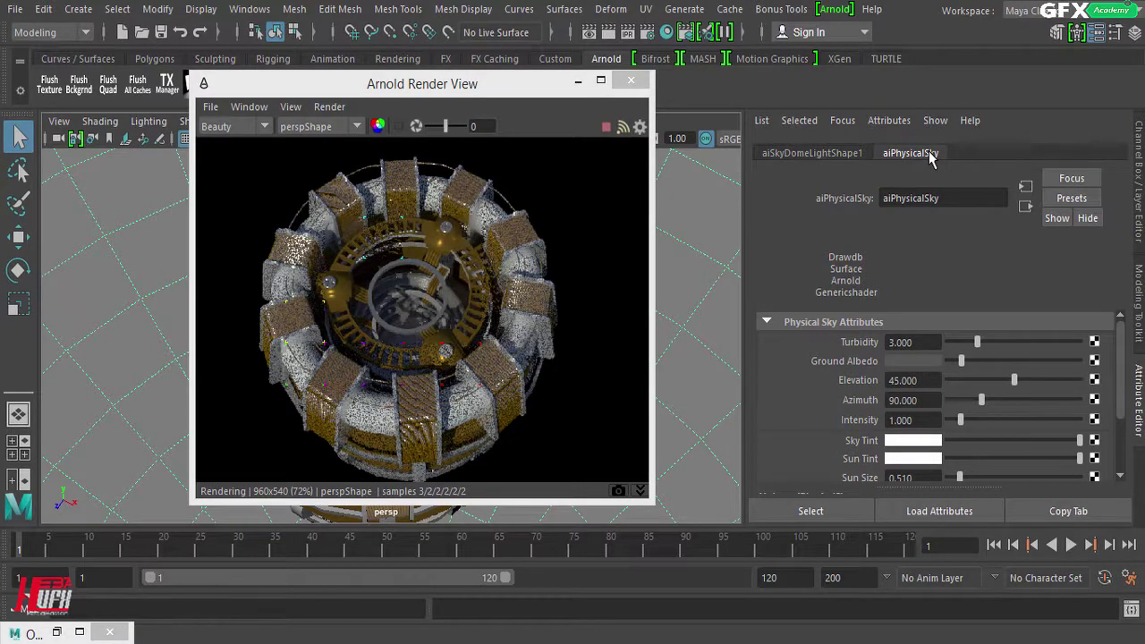
scroll(1123, 347, "down", 1)
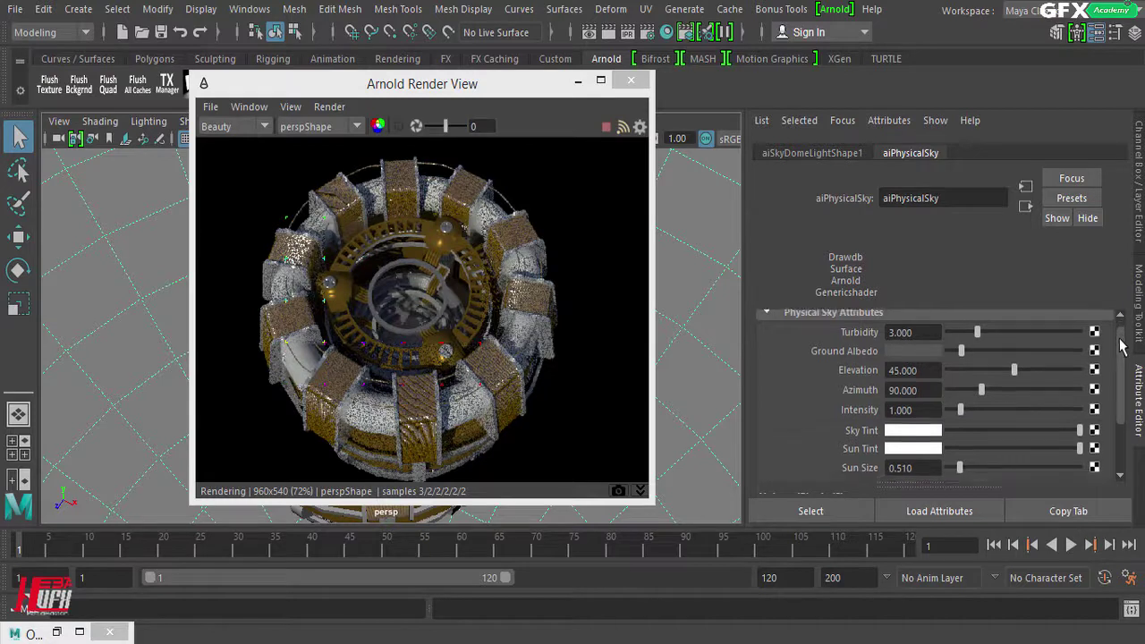
scroll(1124, 349, "down", 3)
scroll(1125, 350, "up", 2)
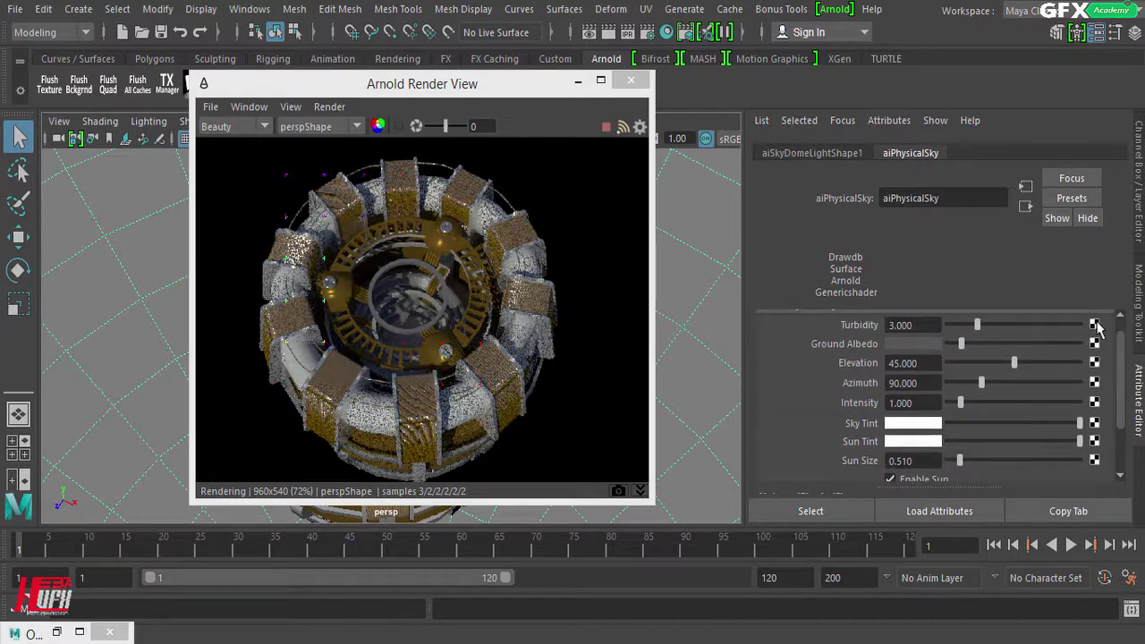
scroll(1122, 358, "up", 2)
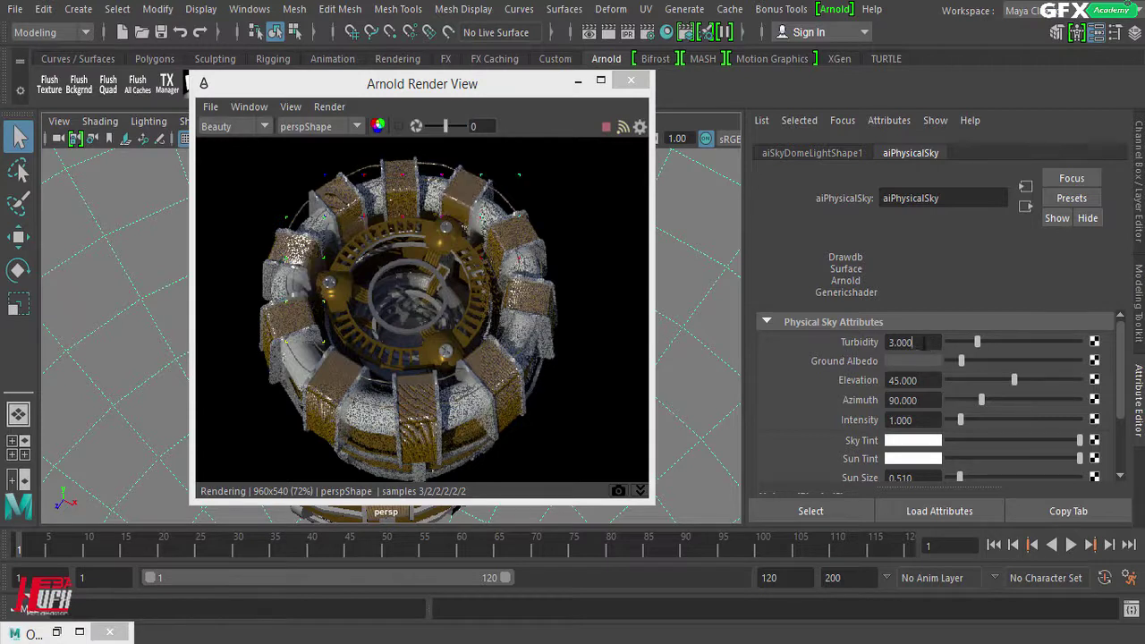
left_click_drag(927, 345, 842, 355)
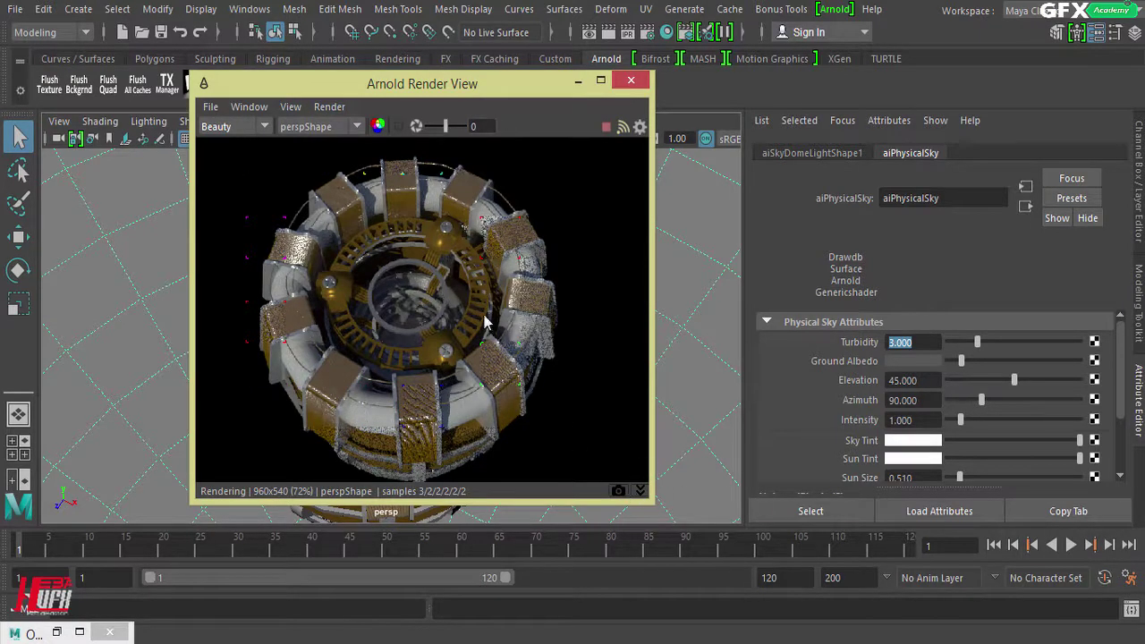
left_click(619, 491)
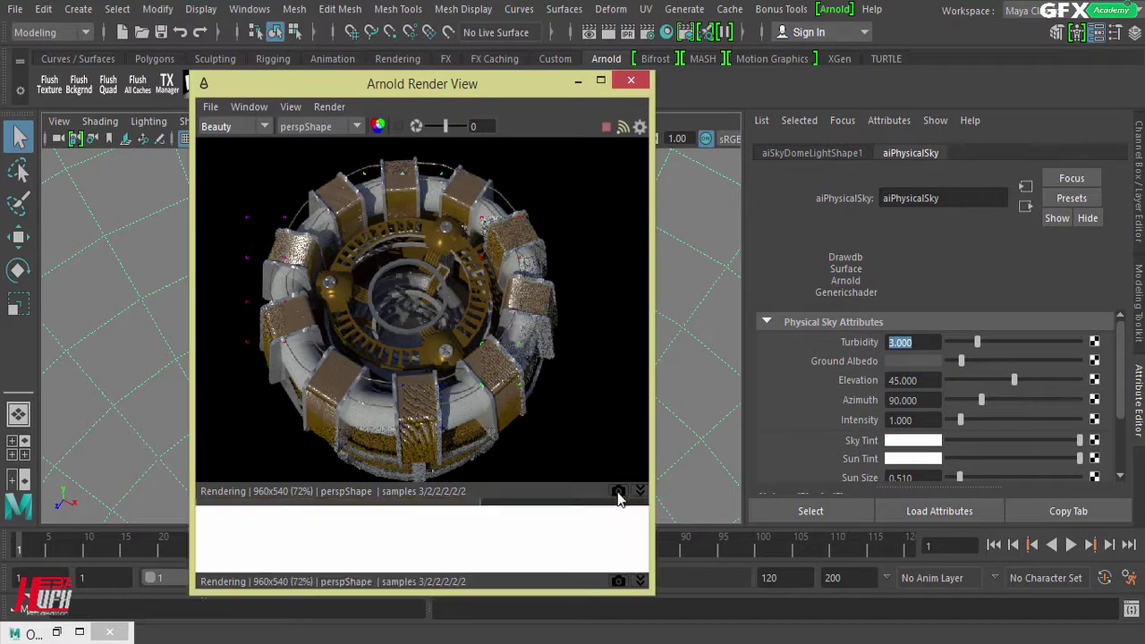
Set the physical sky's Turbidity to 10.
left_click(900, 343)
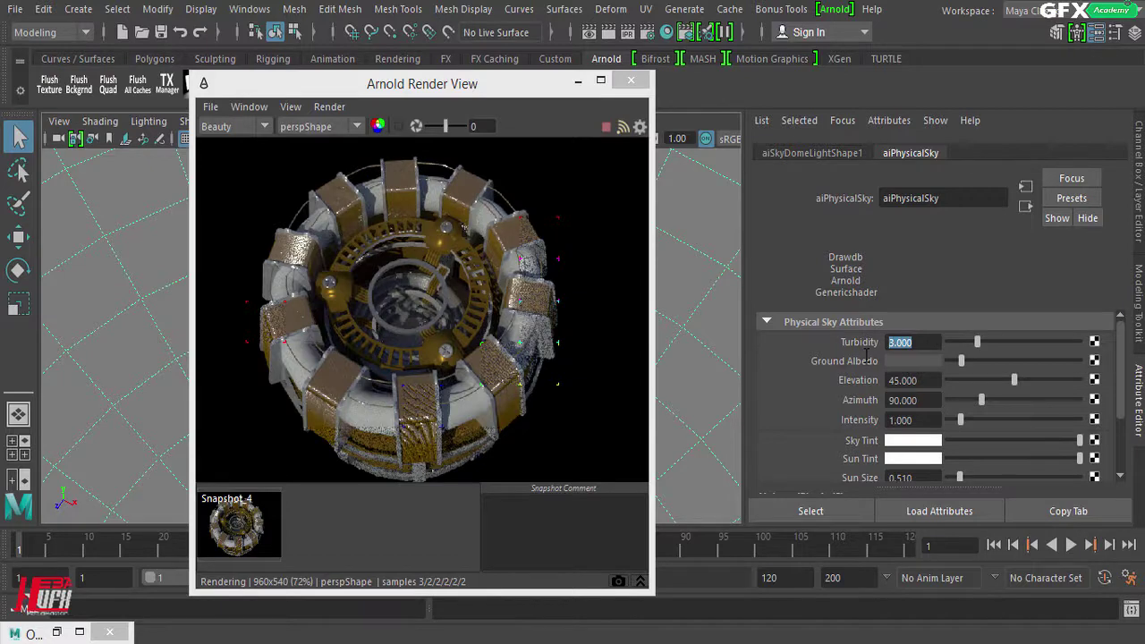
type("10")
key("Return")
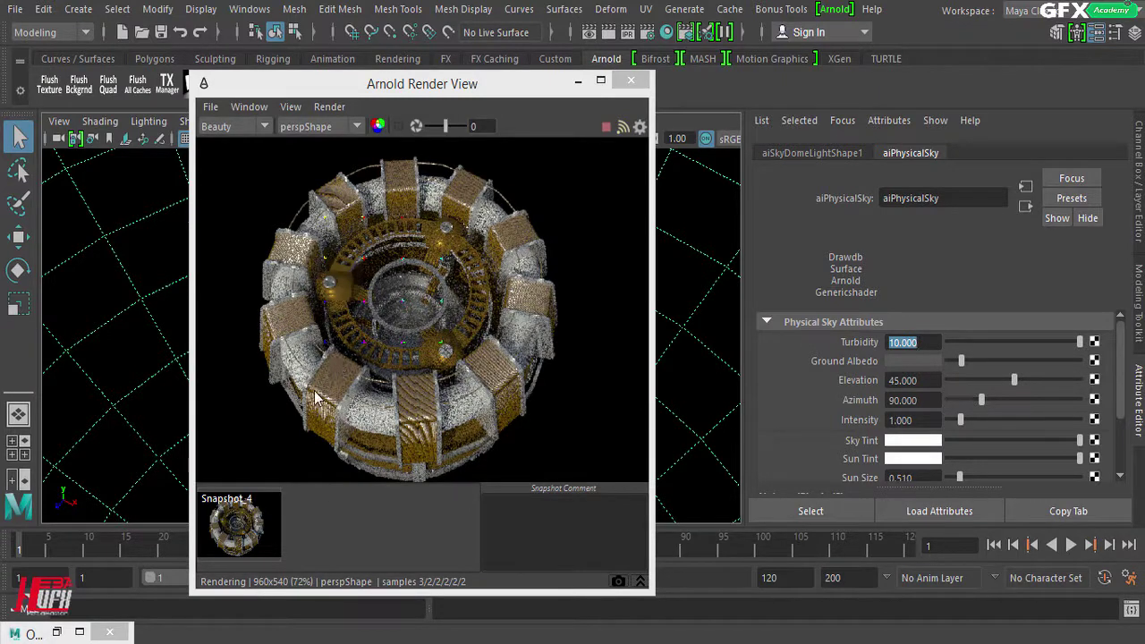
Compare the stored snapshot with the live render by switching repeatedly between the two.
left_click(258, 535)
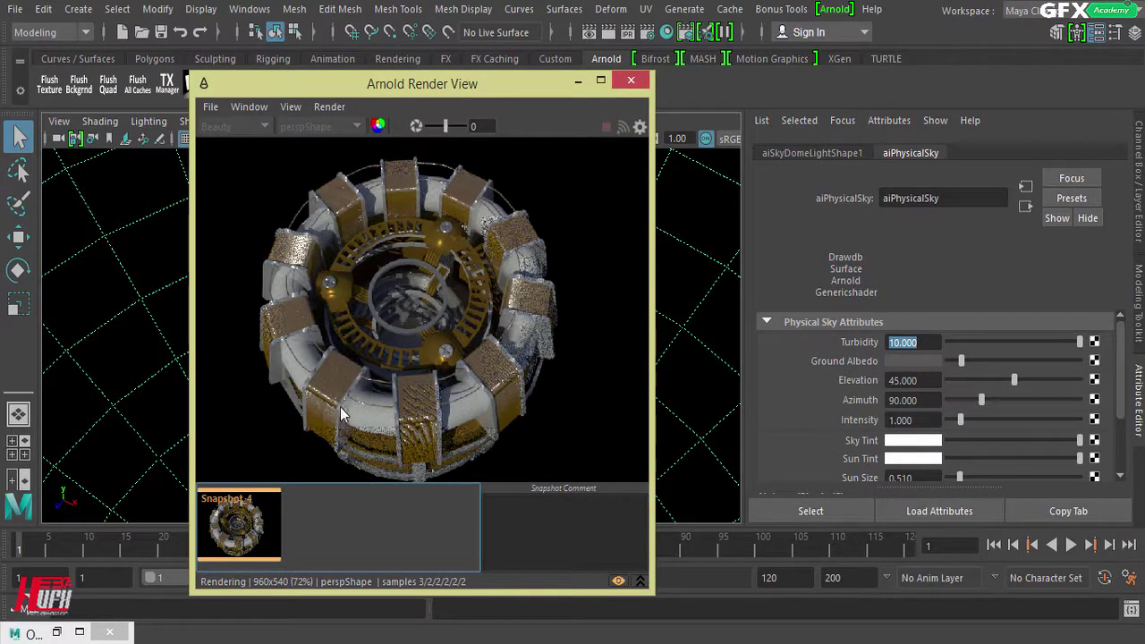
left_click(224, 521)
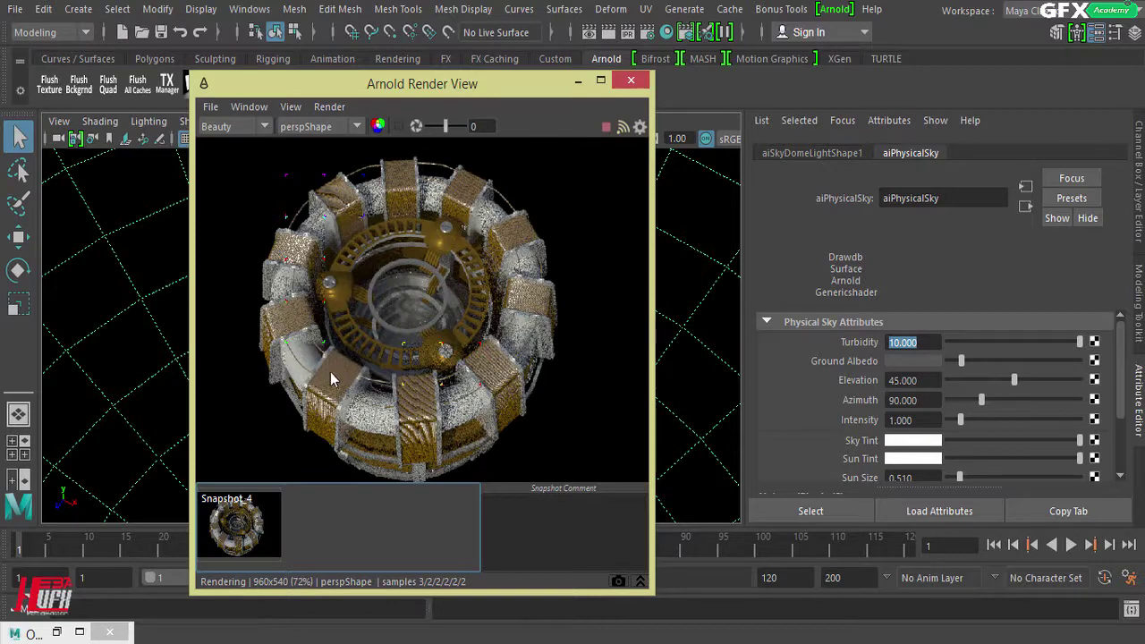
left_click(255, 532)
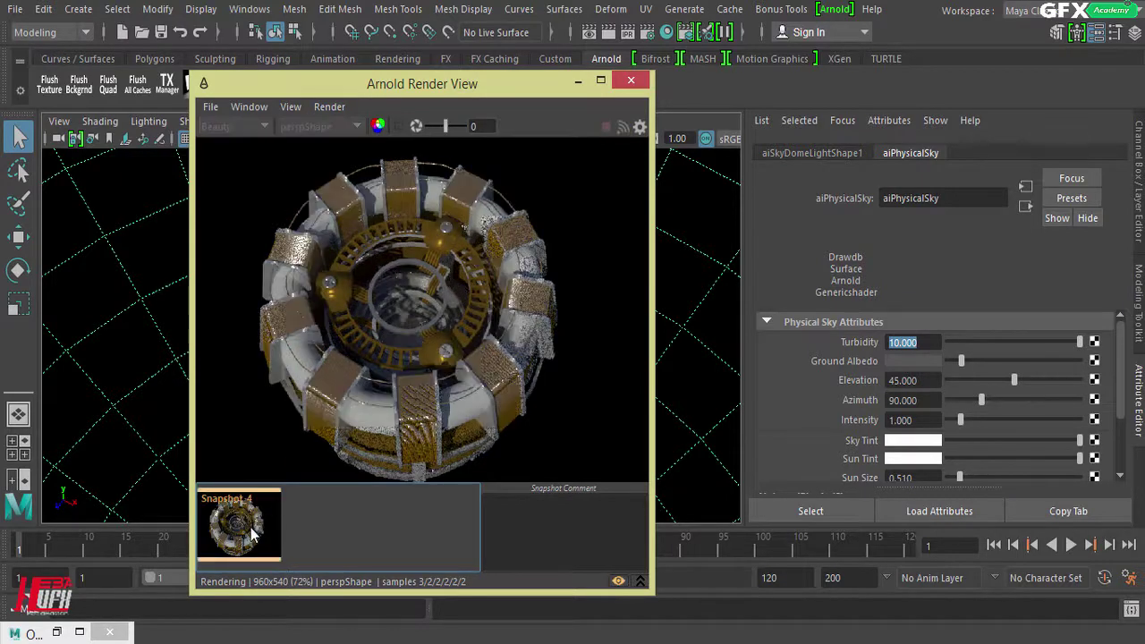
left_click(253, 534)
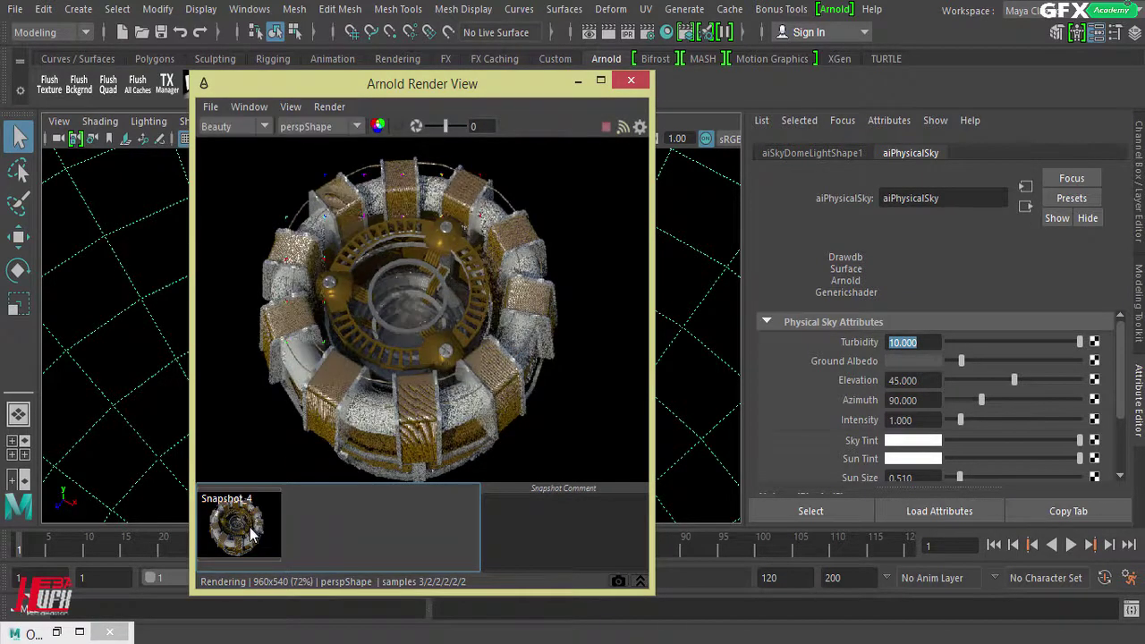
left_click(253, 534)
left_click(253, 534)
left_click(253, 535)
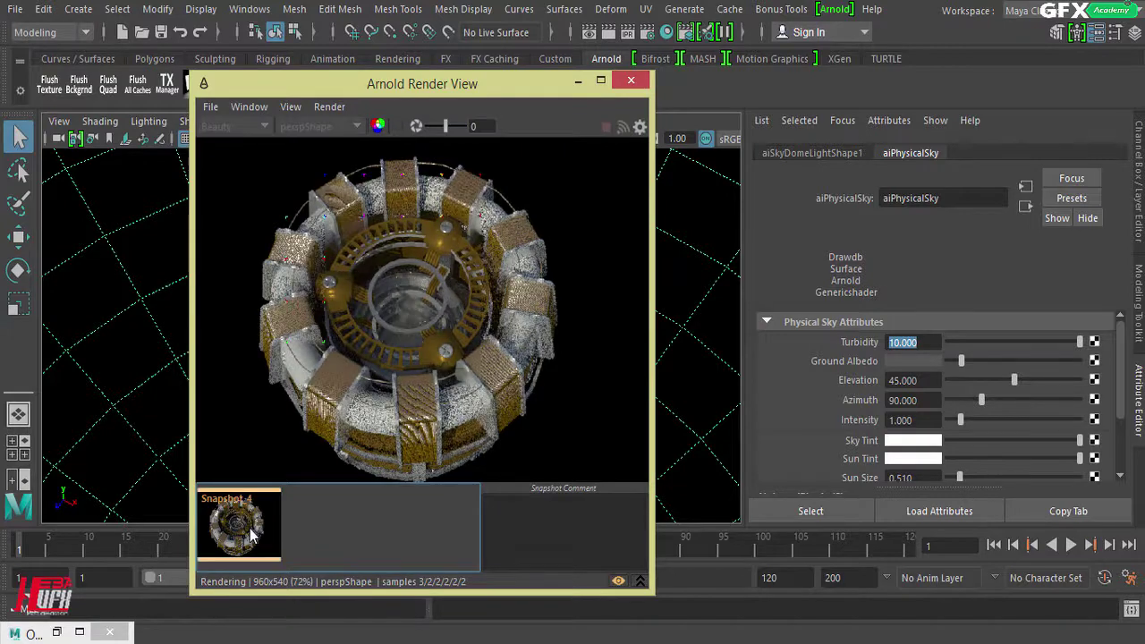
Check the reactor render at the current Turbidity against the stored snapshot once more.
left_click(253, 534)
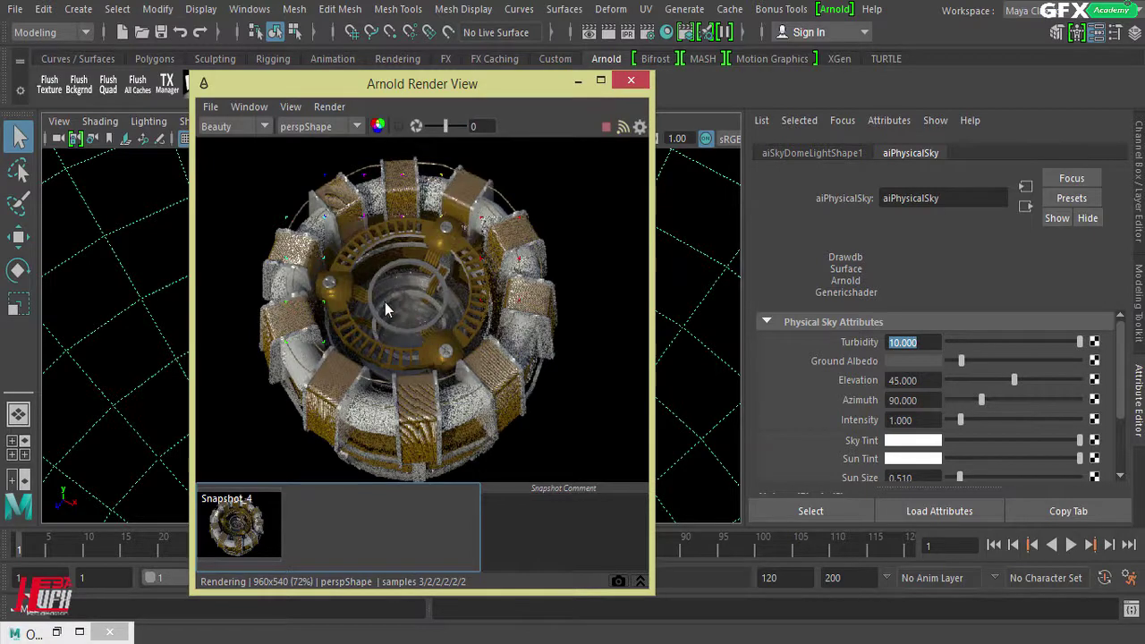
left_click(266, 504)
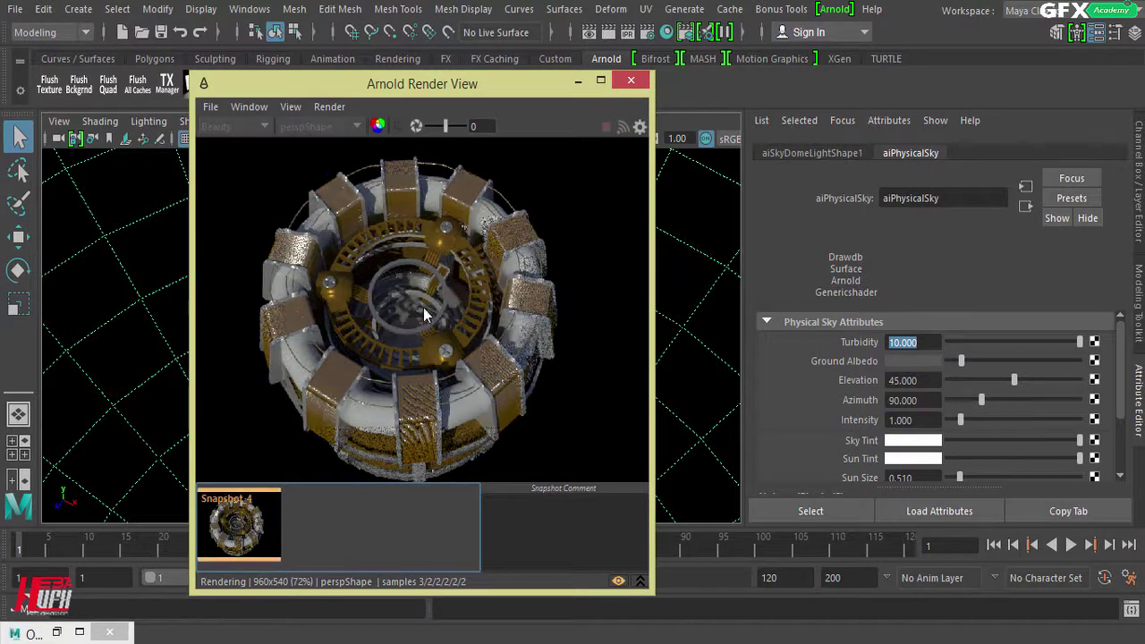
left_click(247, 517)
left_click(244, 517)
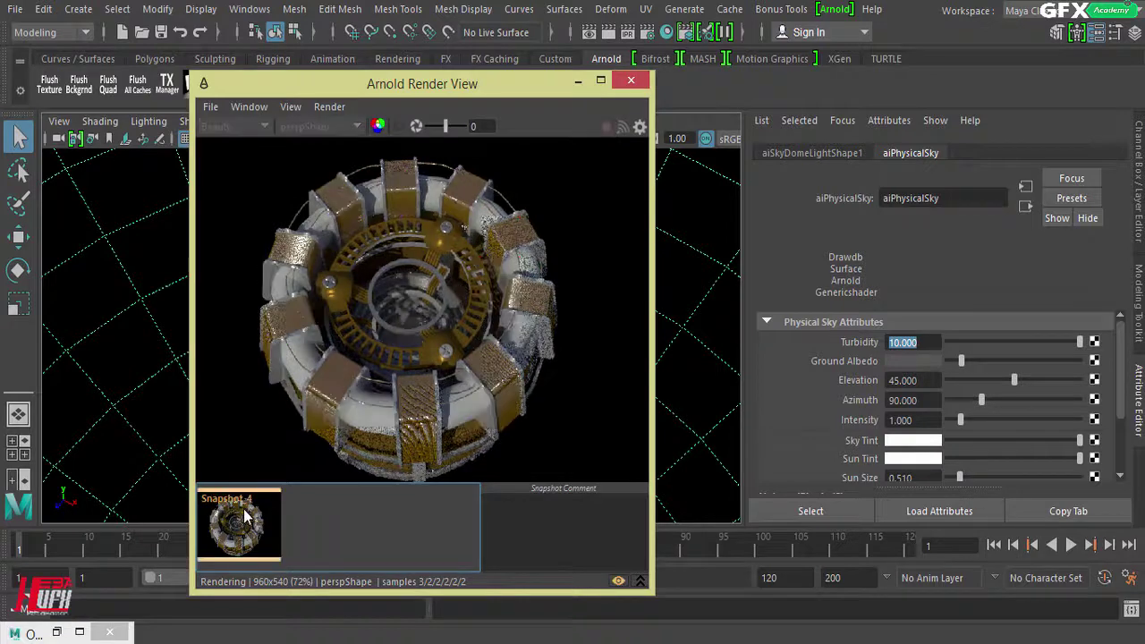
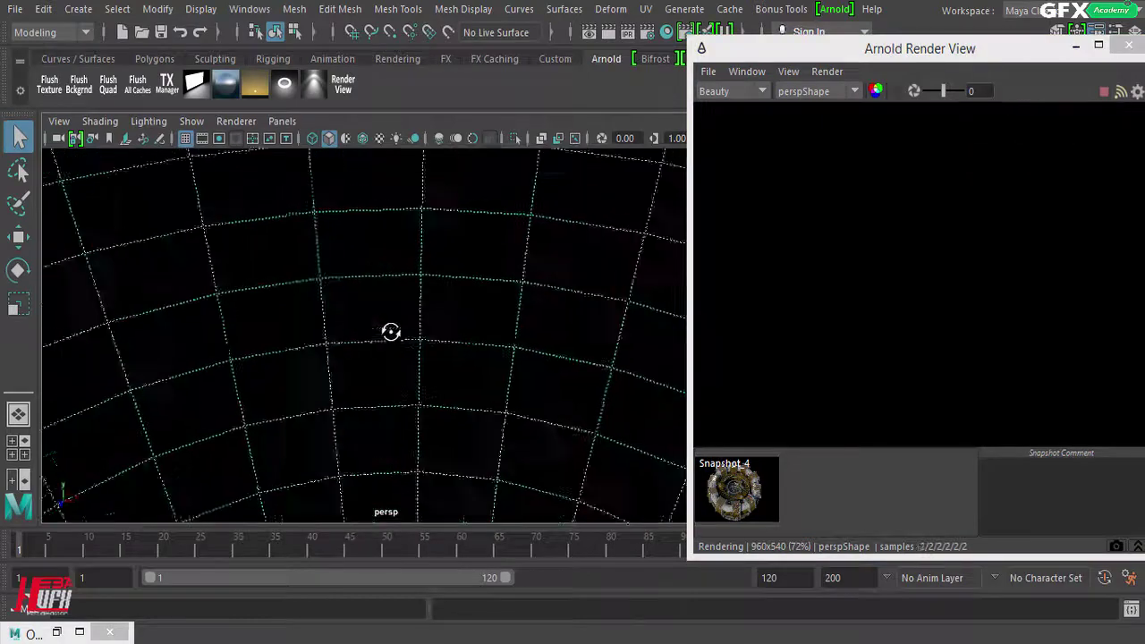
Reframe the camera to a low side view of the reactor's upper part with the sky behind it.
key("f")
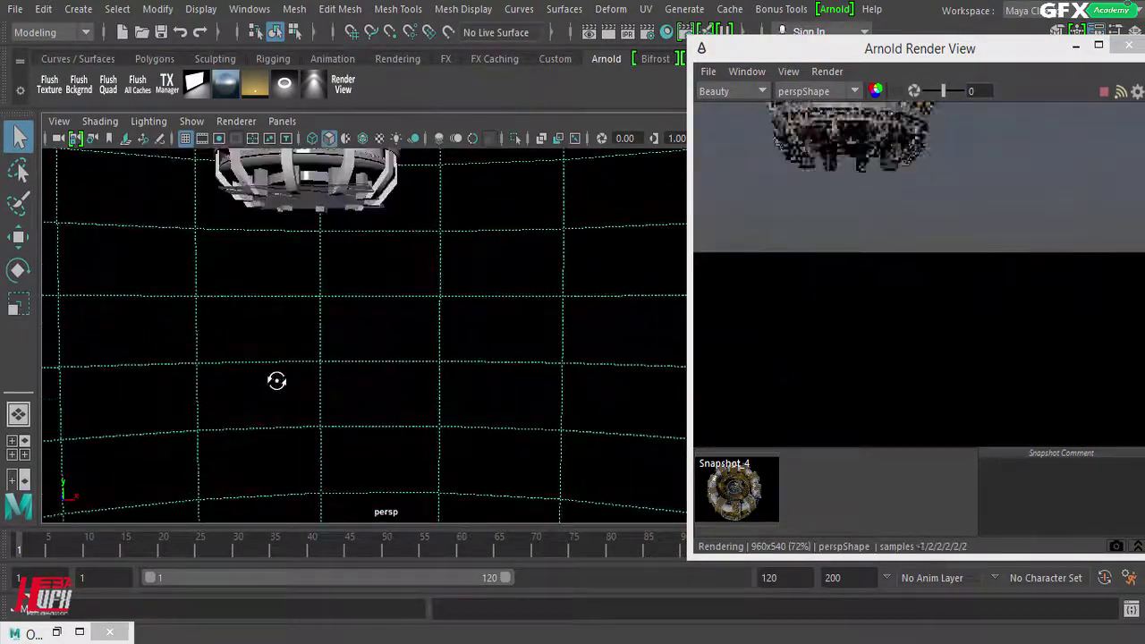
middle_click_drag(350, 289, 356, 461, "alt")
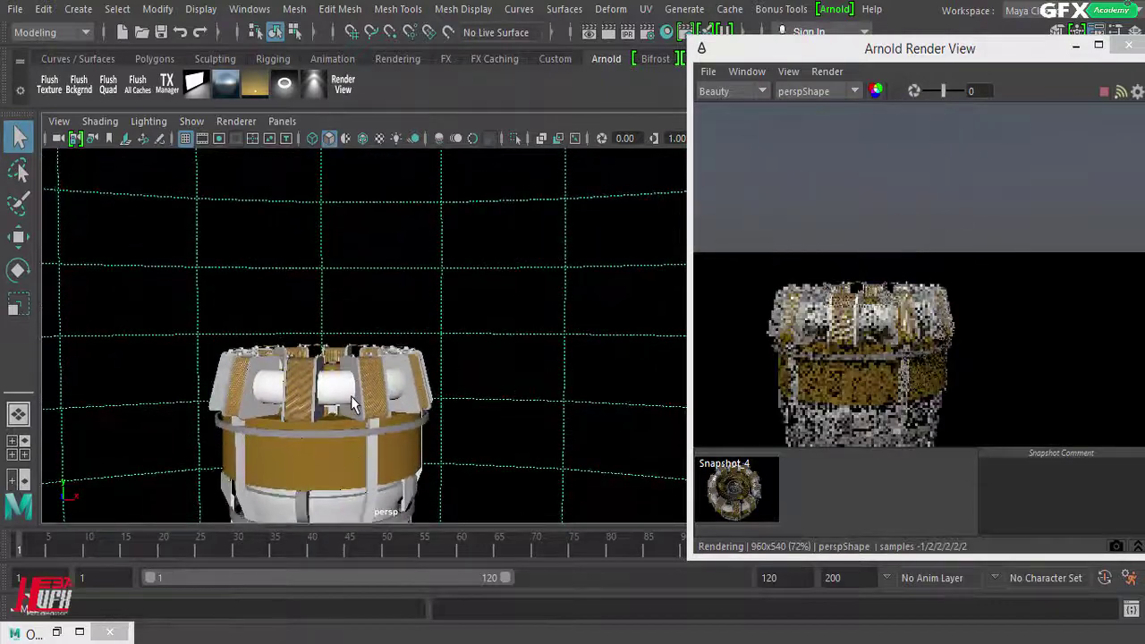
left_click_drag(356, 461, 385, 349, "alt")
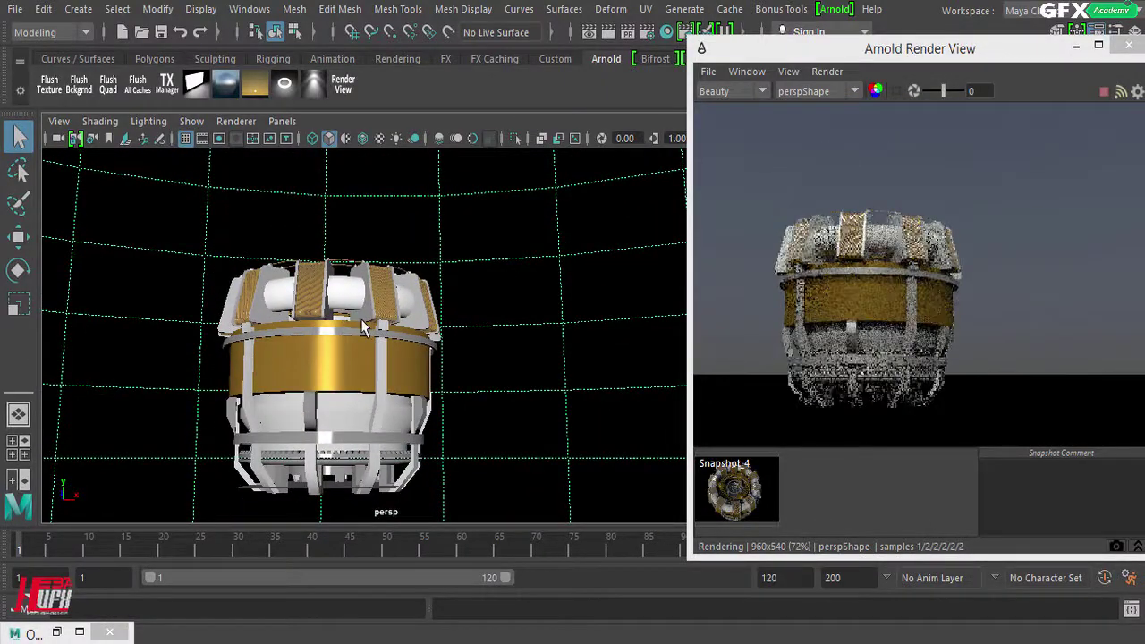
right_click_drag(236, 356, 348, 352, "alt")
middle_click_drag(350, 355, 384, 360, "alt")
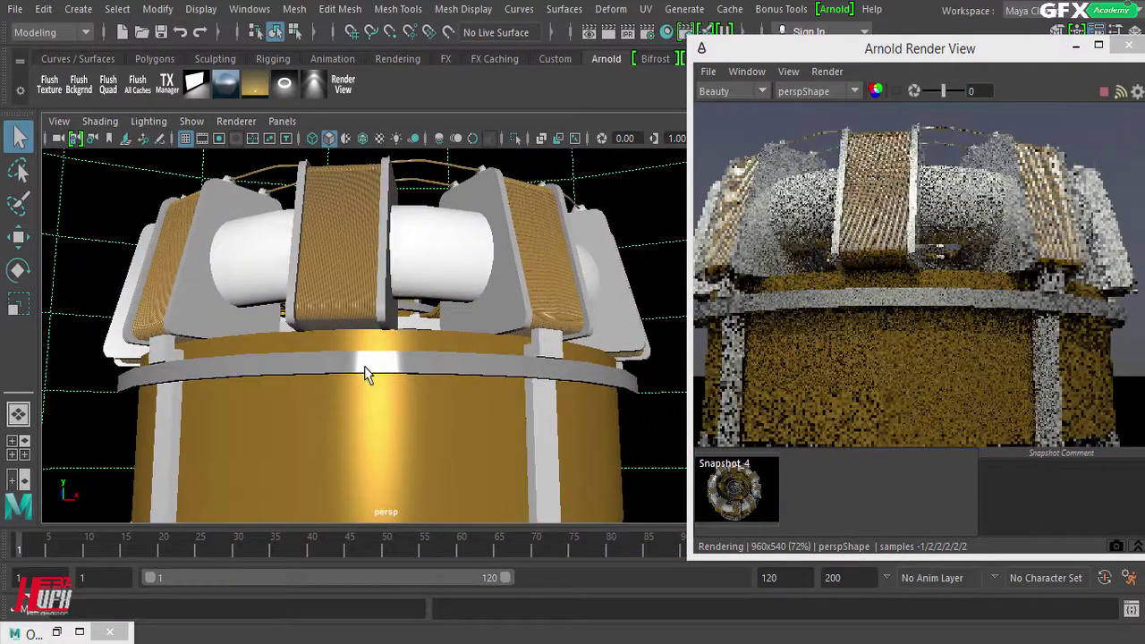
right_click_drag(373, 376, 381, 360, "alt")
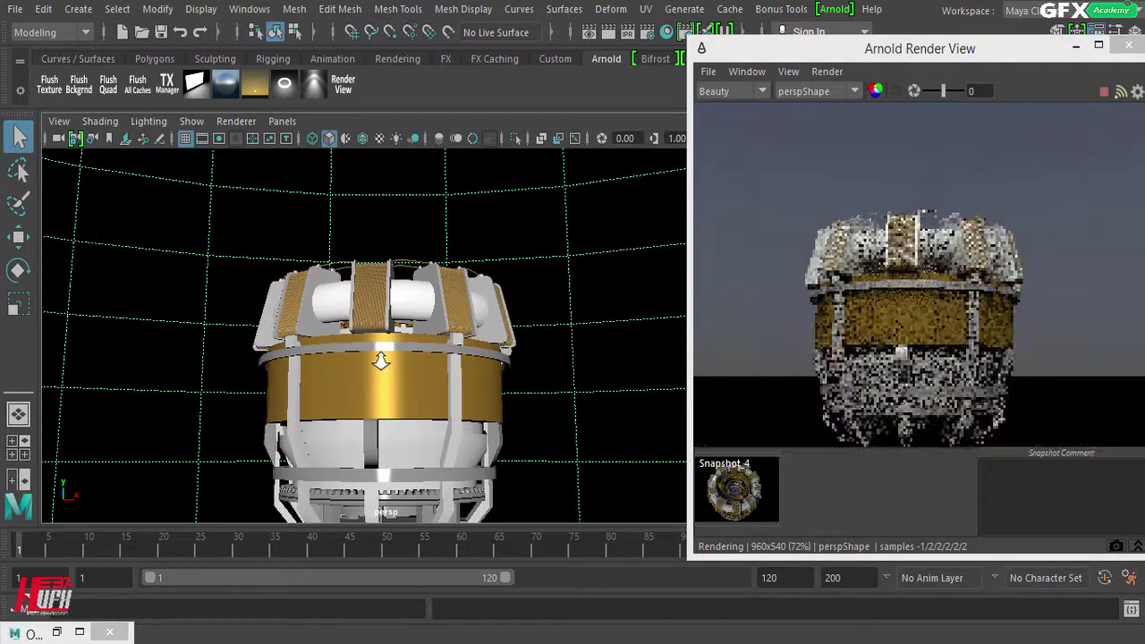
mouse_move(384, 366)
left_mouse_down("alt")
mouse_move(385, 345)
mouse_move(402, 376)
left_mouse_up("alt")
middle_click_drag(402, 375, 403, 394, "alt")
right_click_drag(315, 436, 376, 421, "alt")
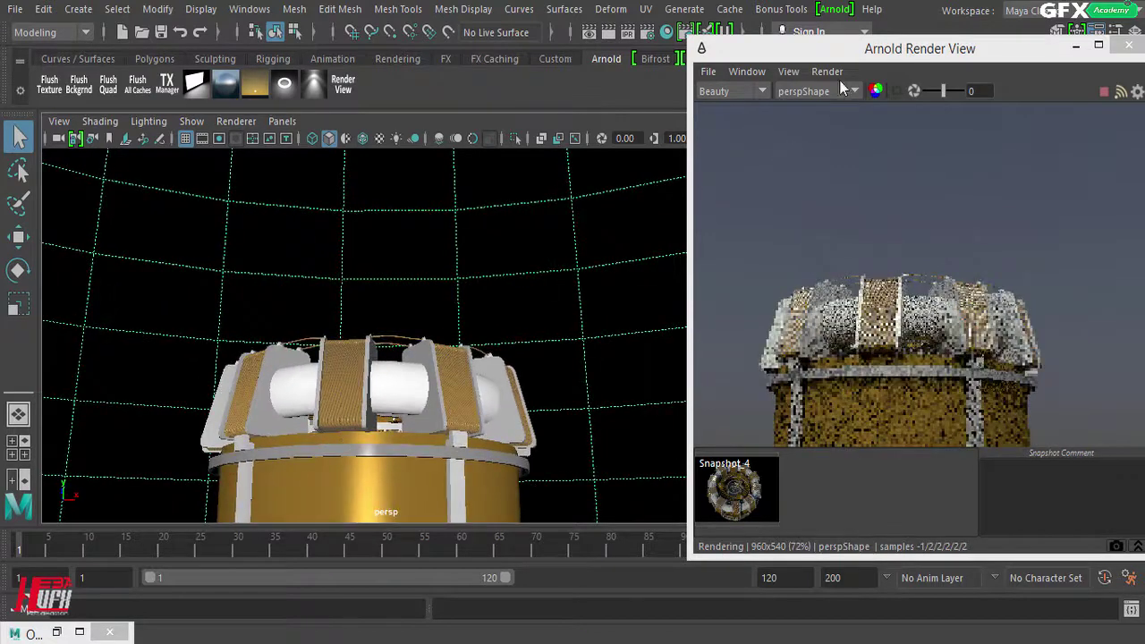
Fit the whole image in the render view and shift the camera so the reactor sits at the frame's lower left beside open sky.
left_click_drag(863, 55, 348, 55)
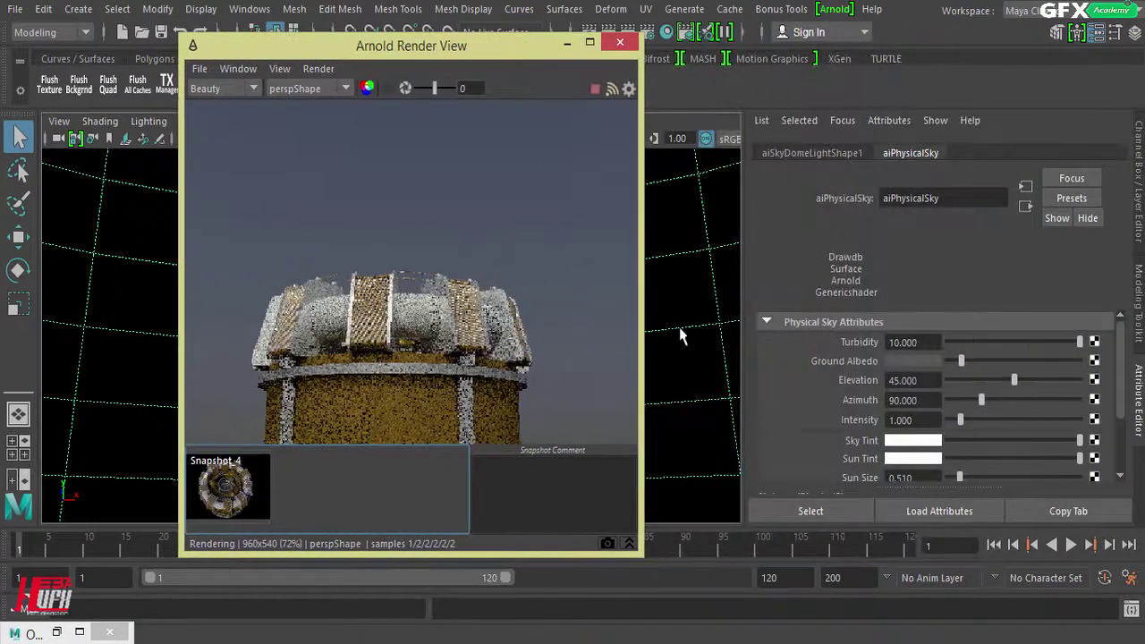
key("f")
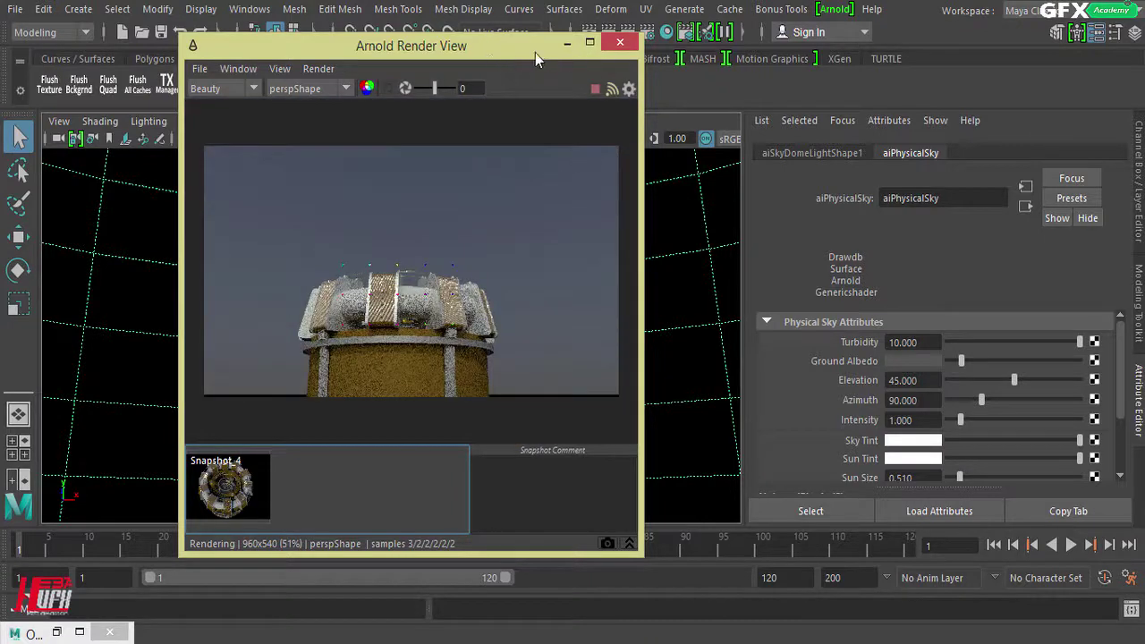
left_click_drag(535, 53, 855, 35)
middle_click_drag(398, 311, 349, 310, "alt")
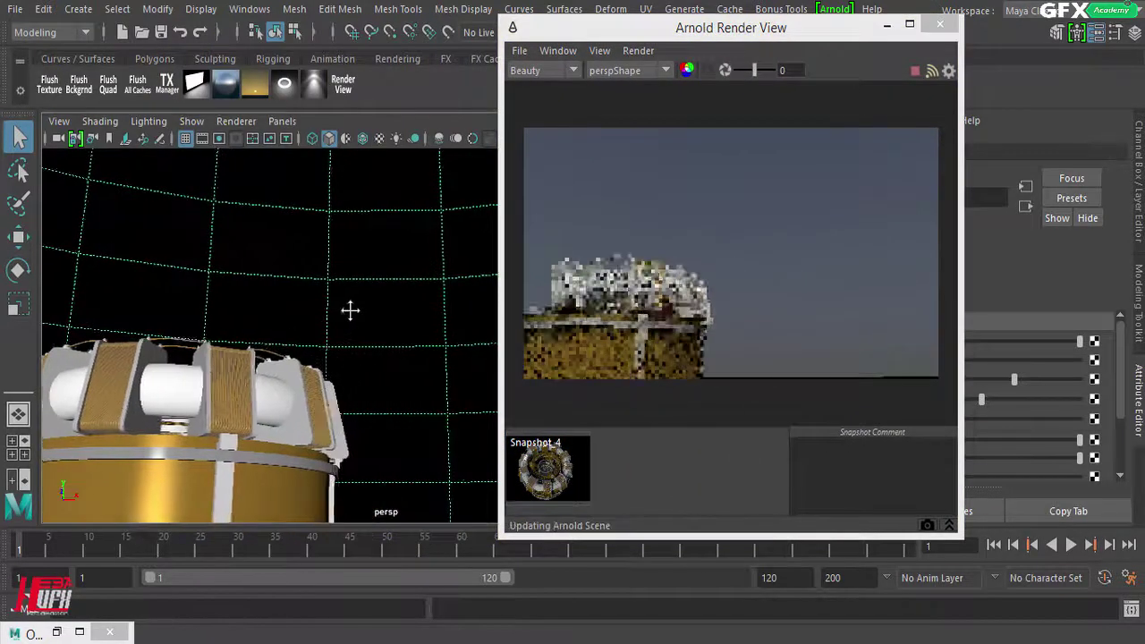
left_click_drag(726, 40, 375, 75)
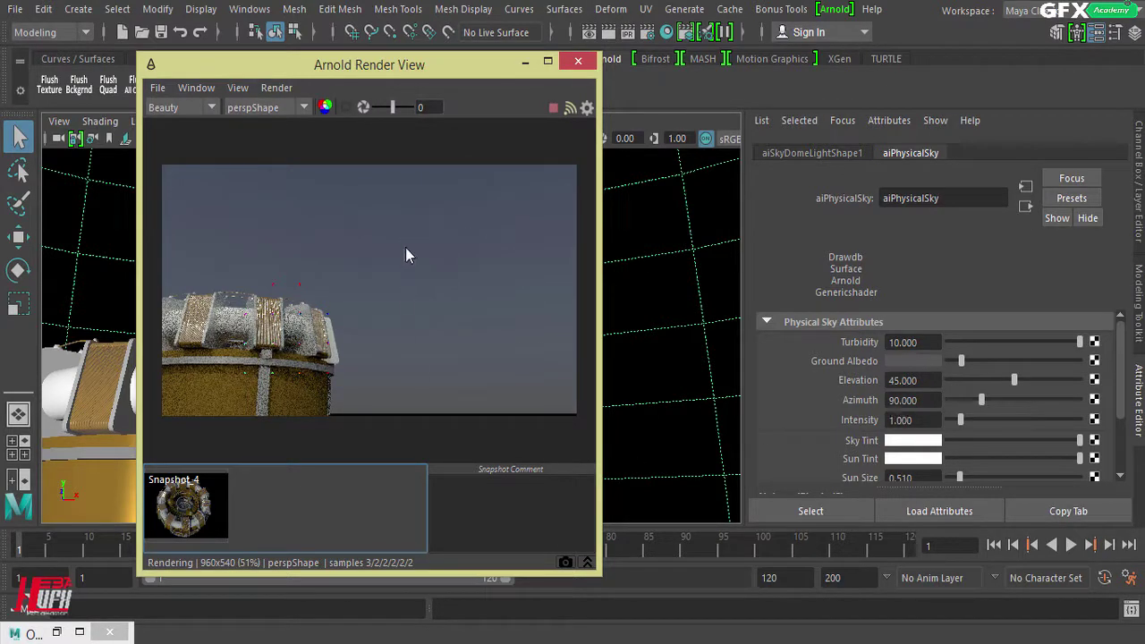
Store a snapshot of the side-view render and set the physical sky's Turbidity to 1.
left_click(565, 561)
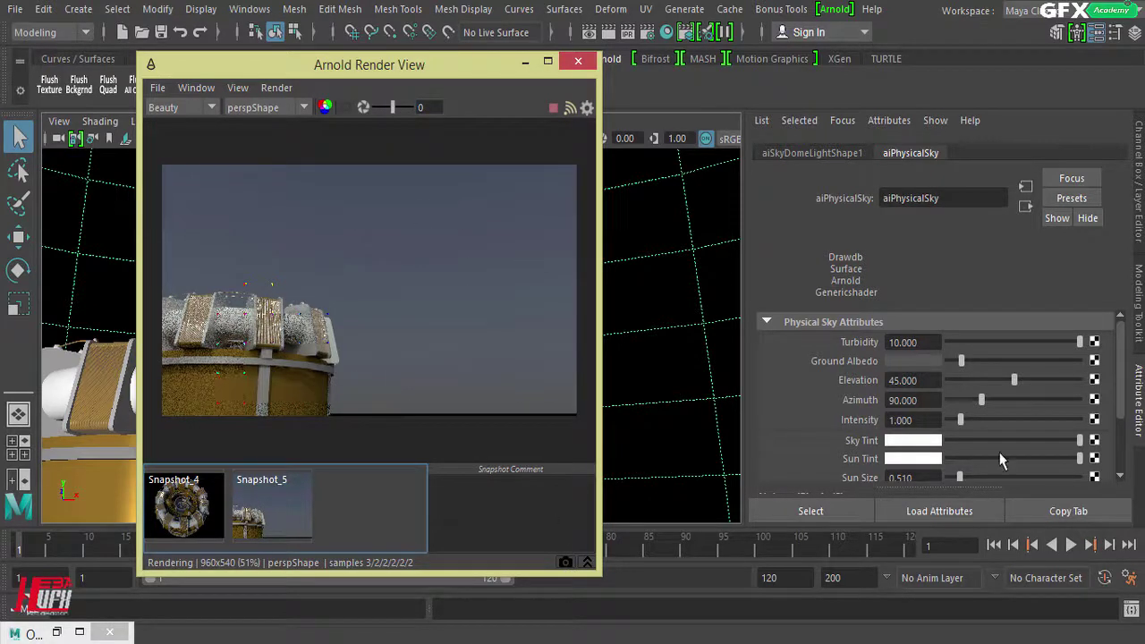
left_click(936, 344)
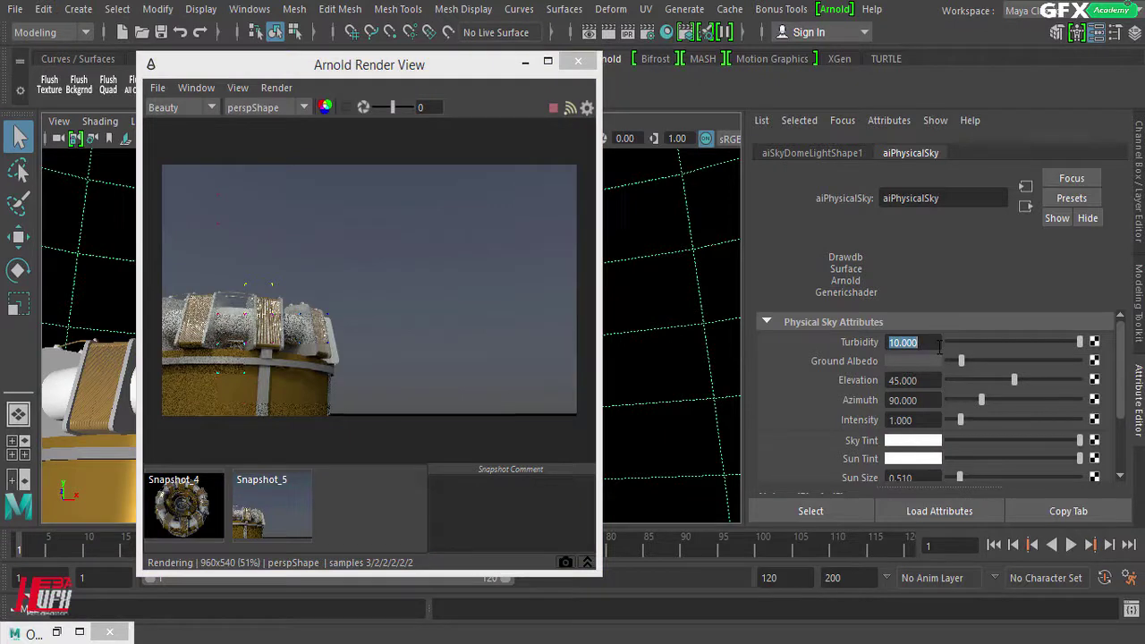
type("1")
key("Return")
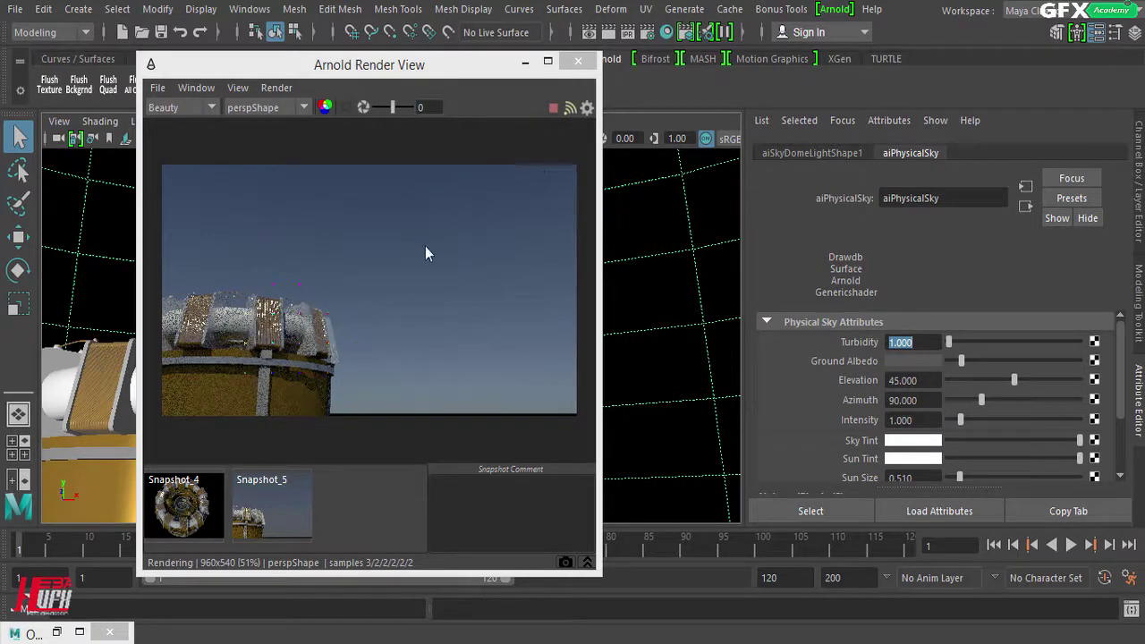
Compare the side-view snapshot with the live low-turbidity render by switching repeatedly between them.
left_click(275, 490)
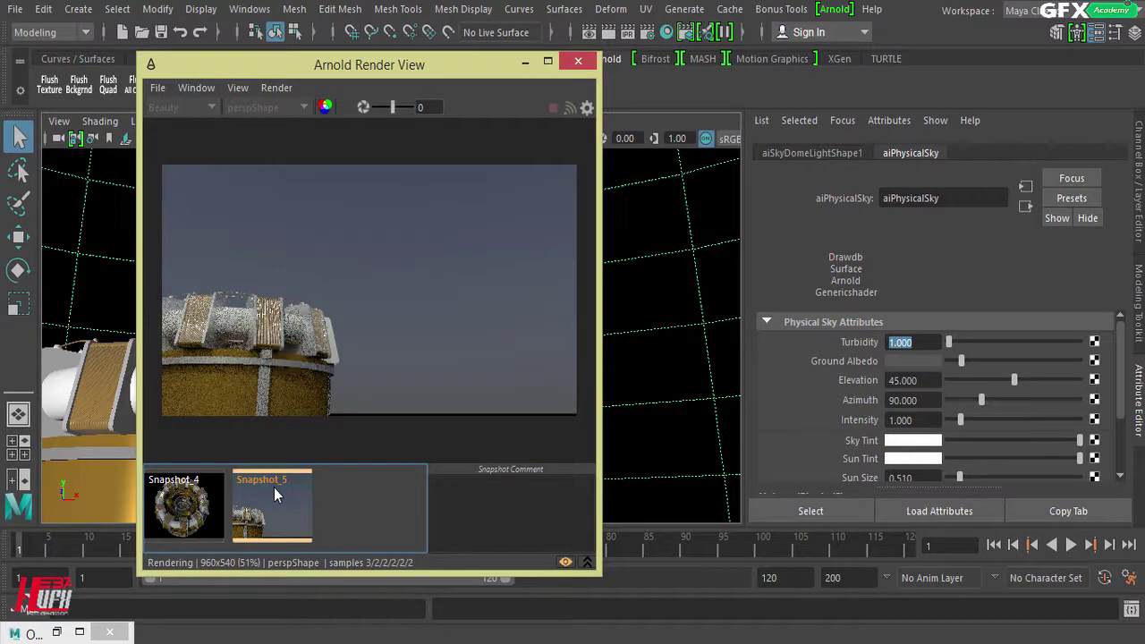
left_click(274, 490)
left_click(274, 488)
left_click(274, 487)
left_click(274, 488)
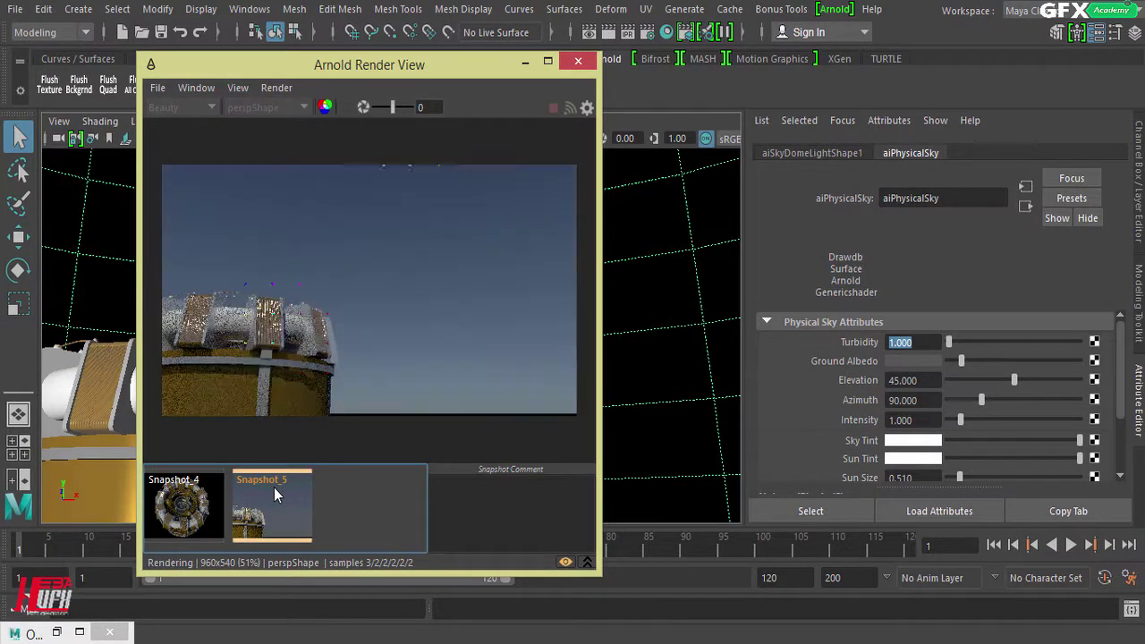
left_click(274, 488)
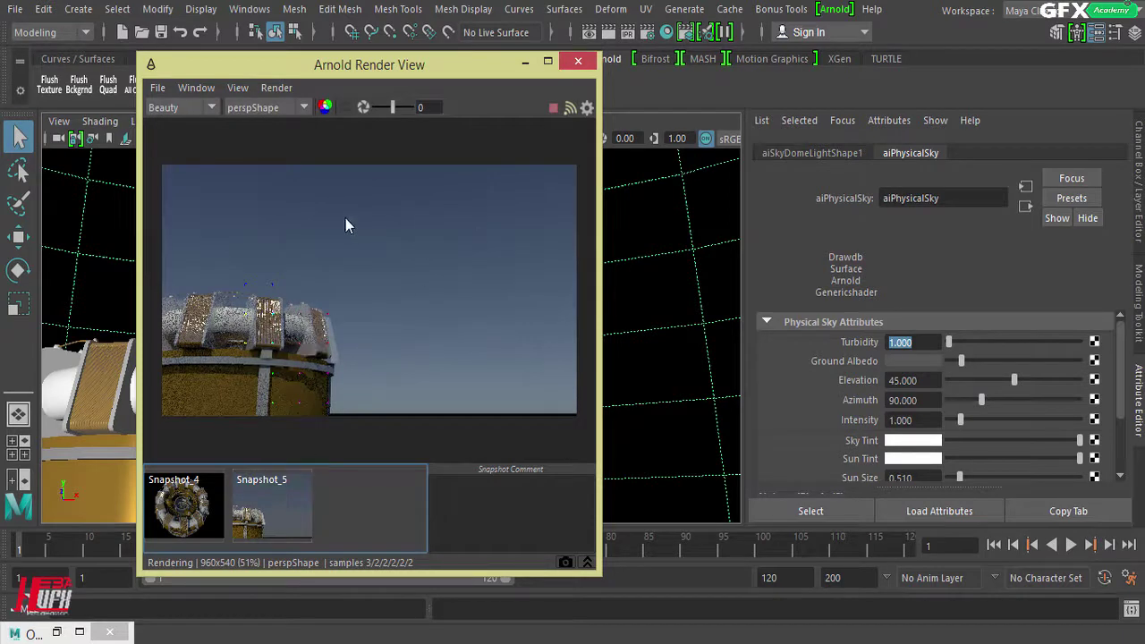
left_click(270, 506)
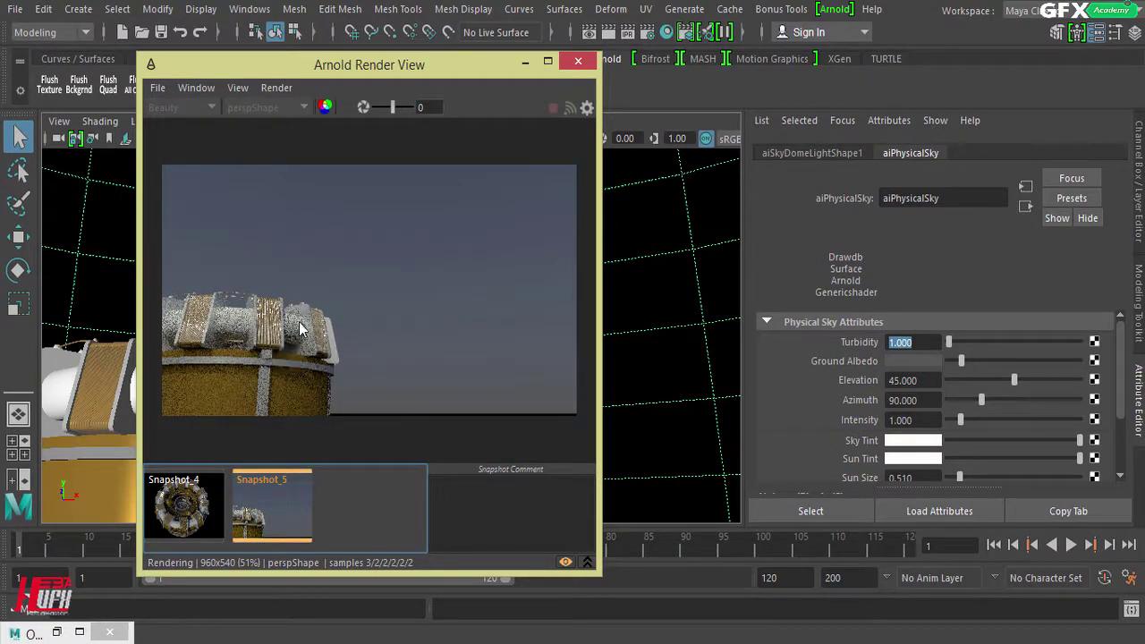
left_click(276, 484)
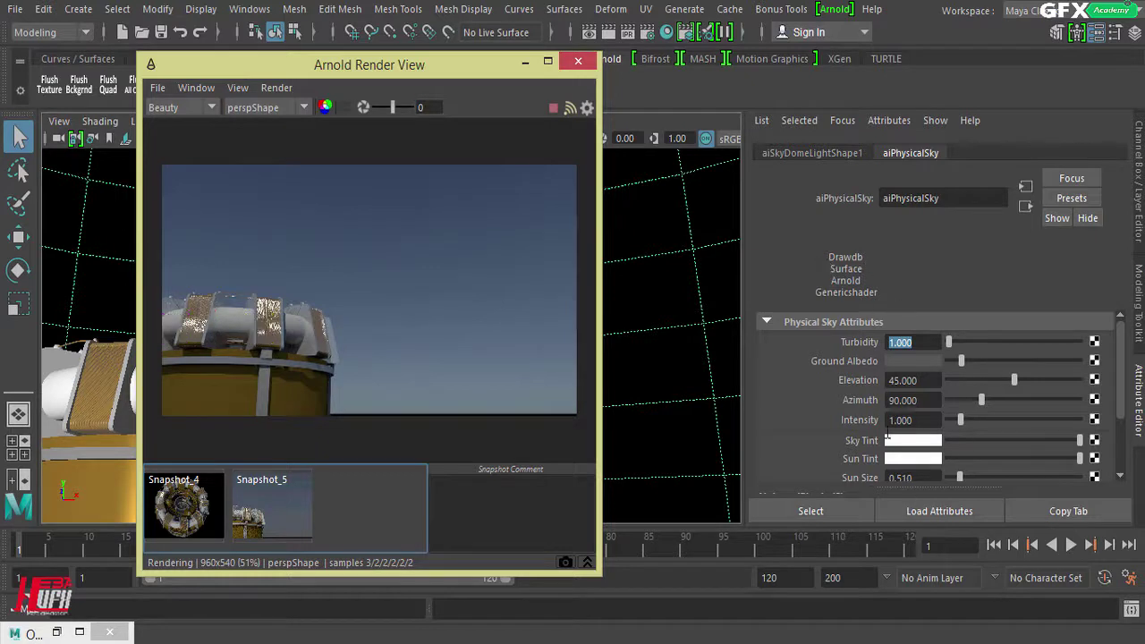
left_click(304, 495)
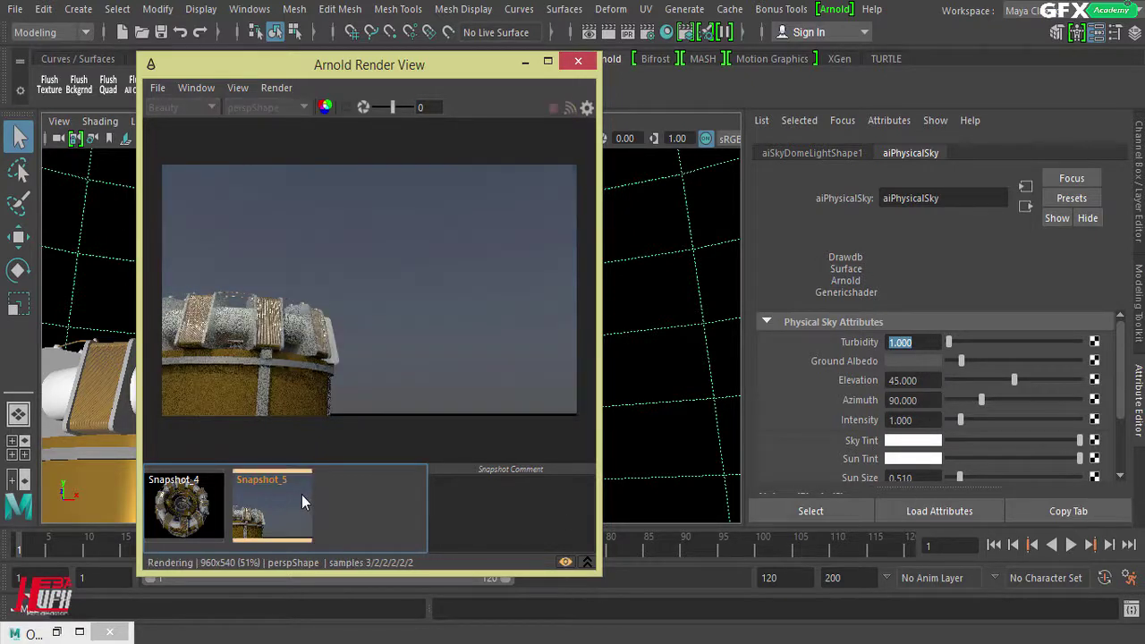
left_click(302, 494)
left_click(301, 495)
left_click(302, 494)
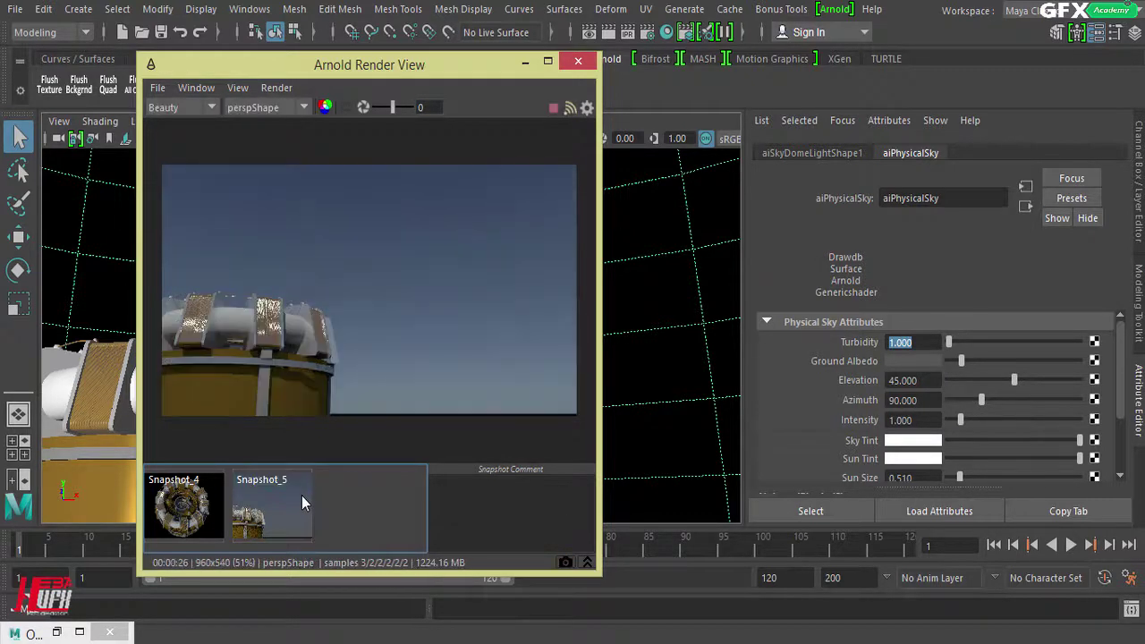
left_click(302, 497)
left_click(302, 497)
left_click(301, 497)
left_click(301, 497)
Set the physical sky's Turbidity to 3.
left_click(913, 345)
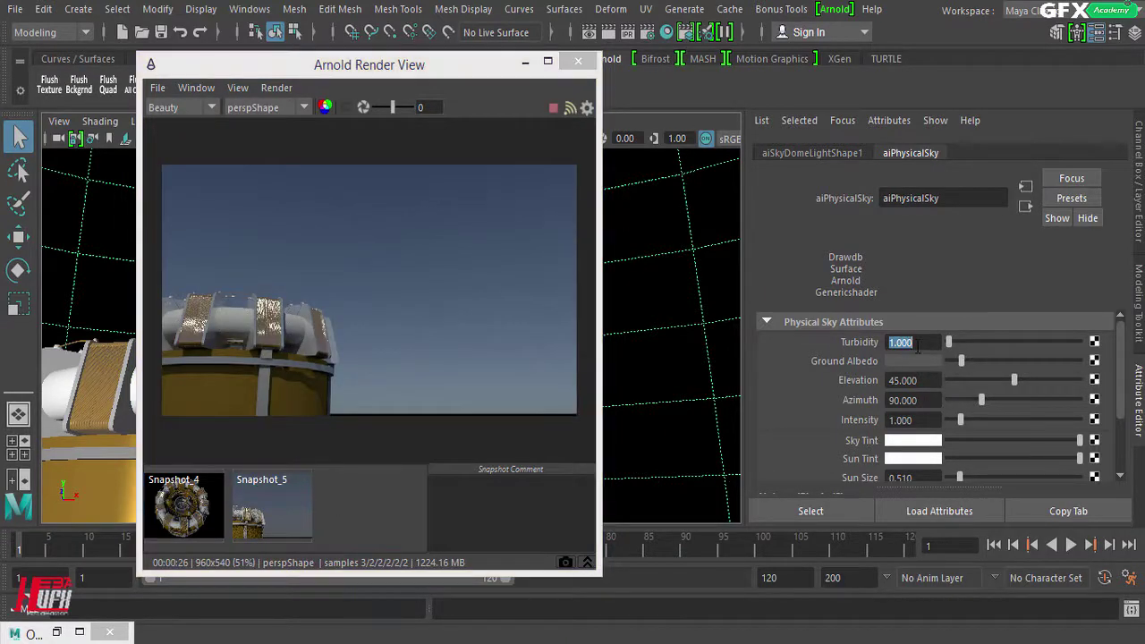
type("3")
key("Return")
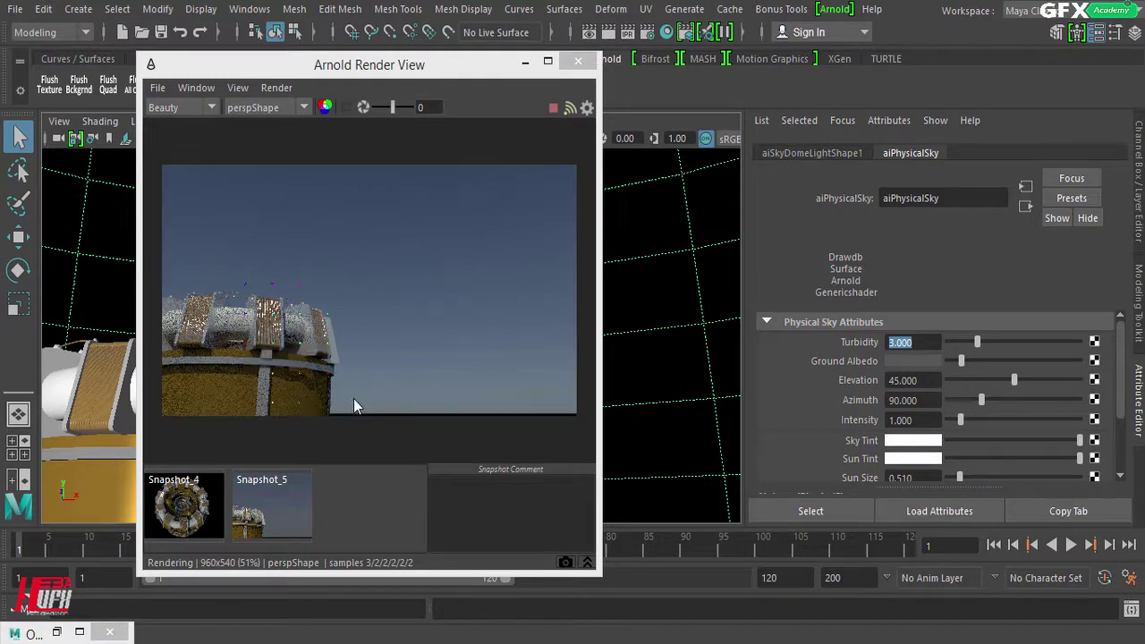
Try red as the physical sky's Ground Albedo, and replace it with the neutral gray from the color history.
left_click(900, 360)
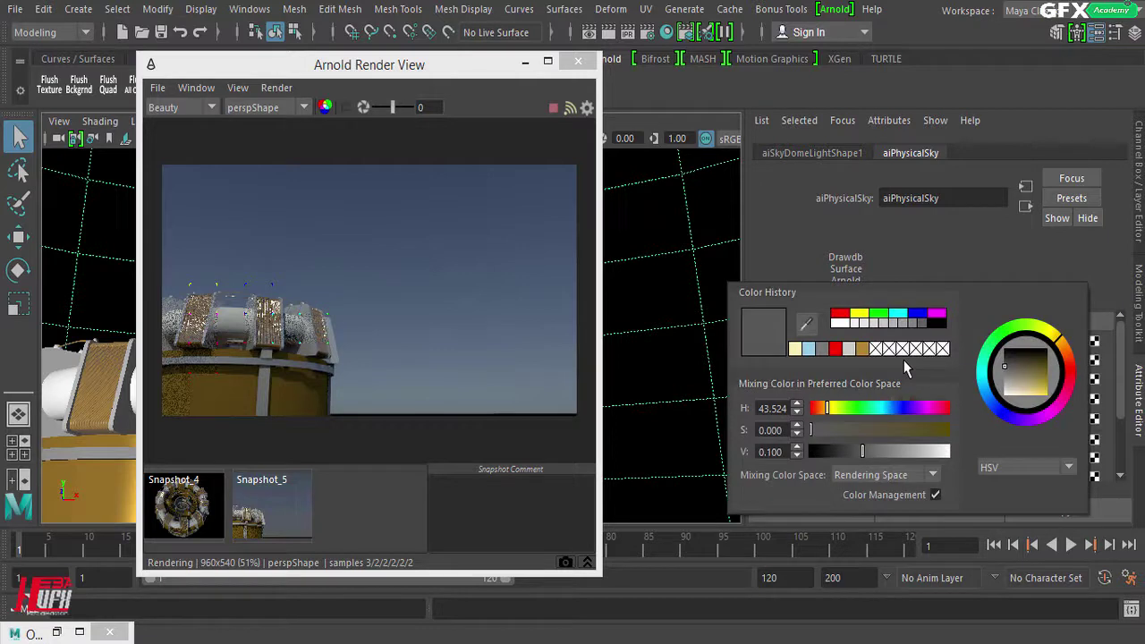
left_click(835, 349)
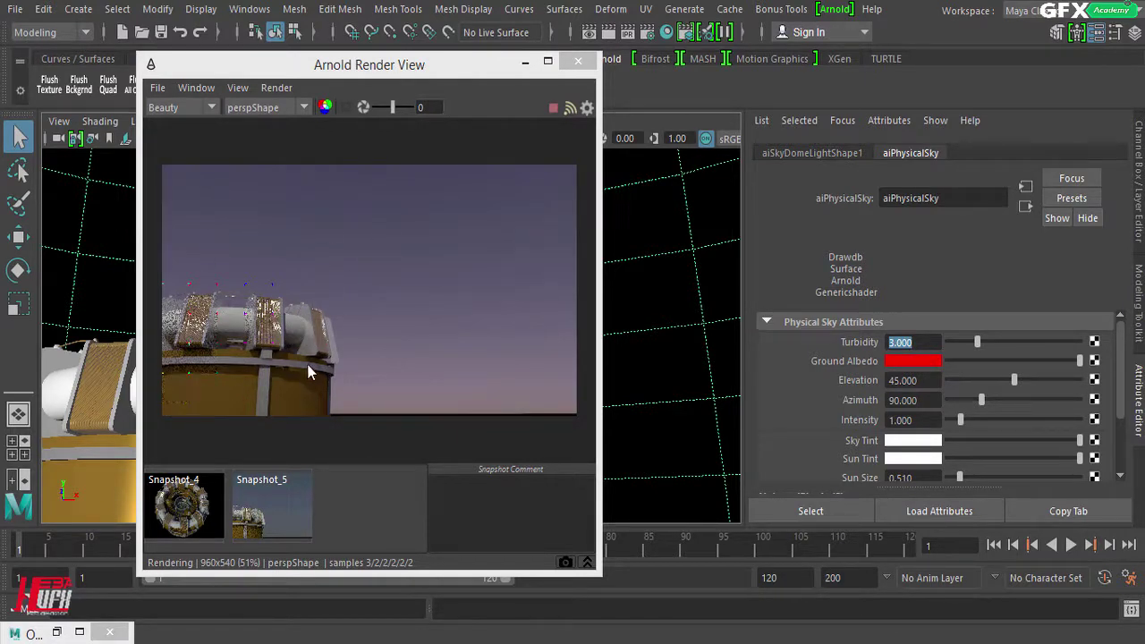
left_click(927, 361)
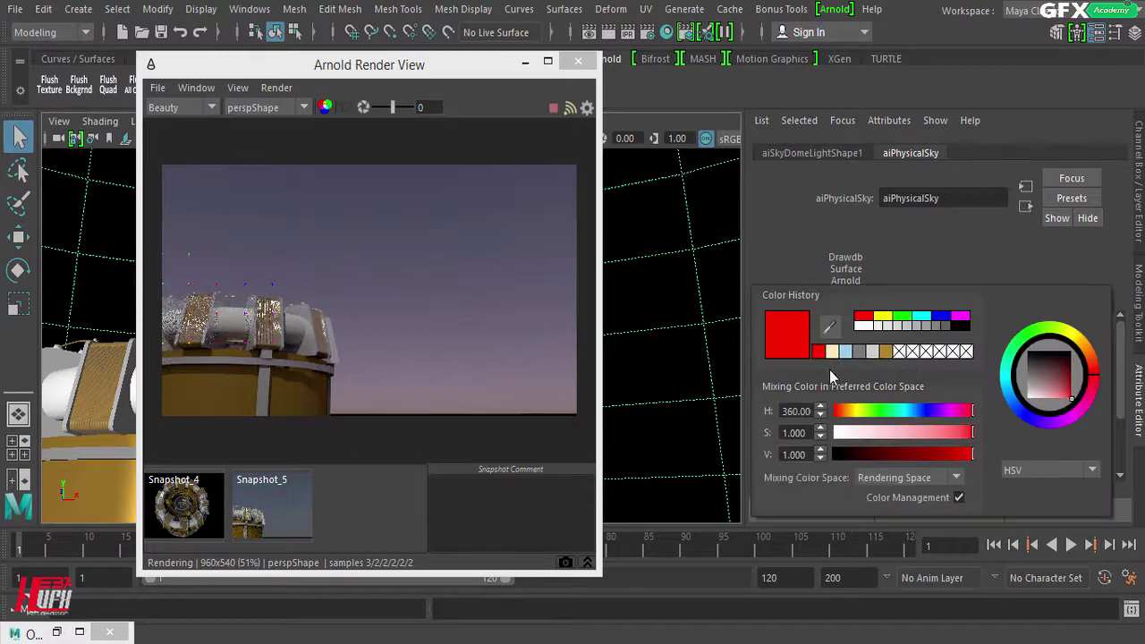
left_click(859, 350)
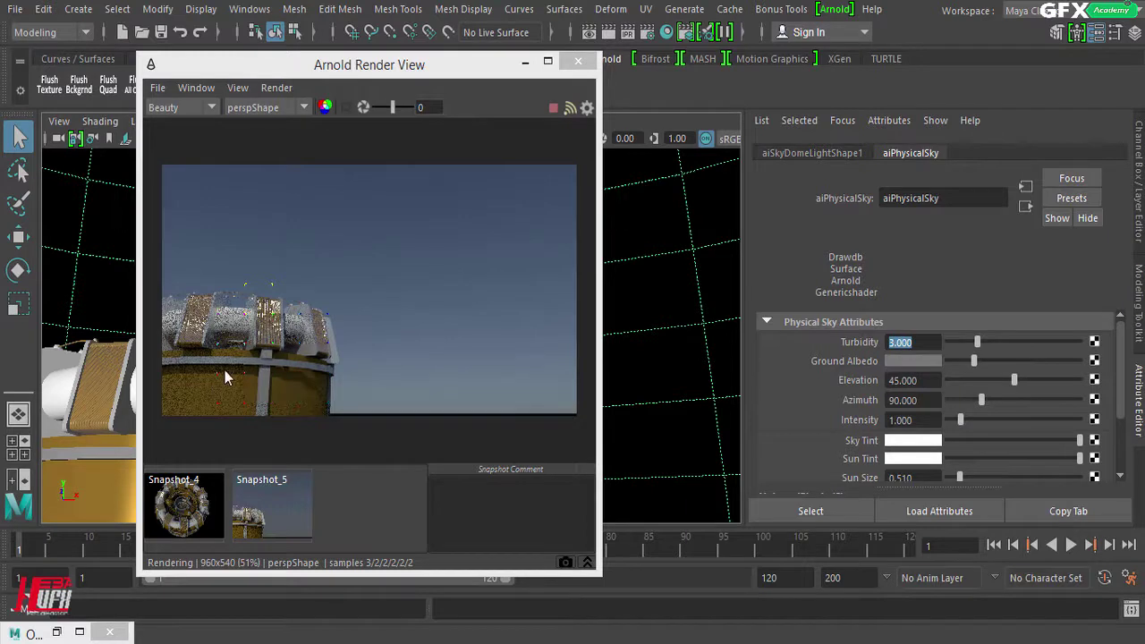
Store a snapshot of the current render and delete the old snapshot showing the reactor from above on black.
left_click(565, 563)
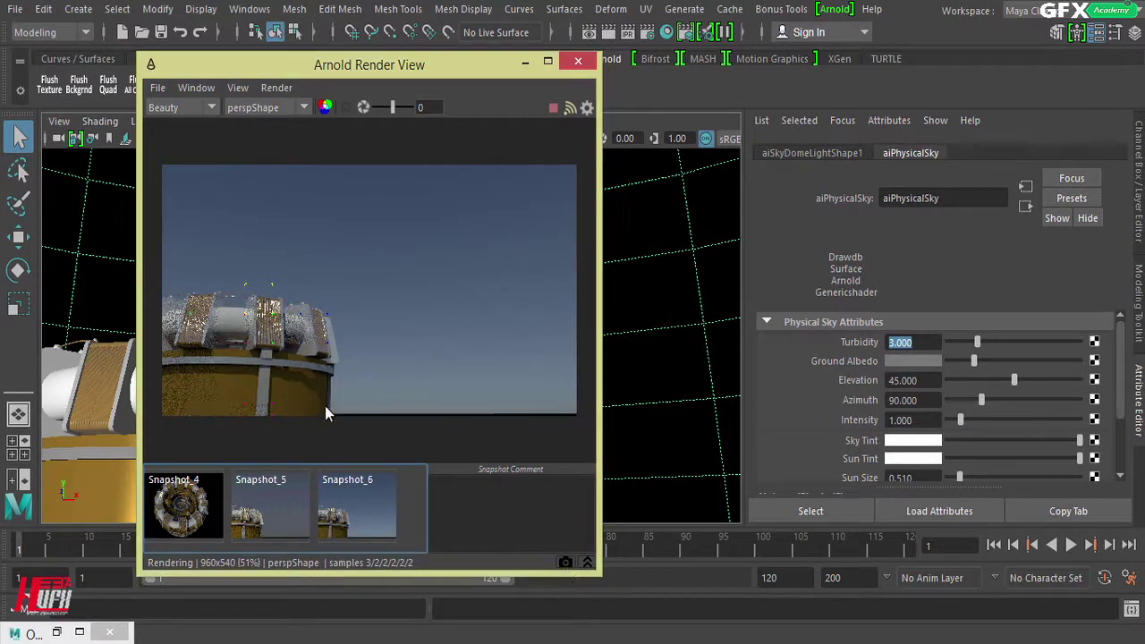
left_click(200, 507)
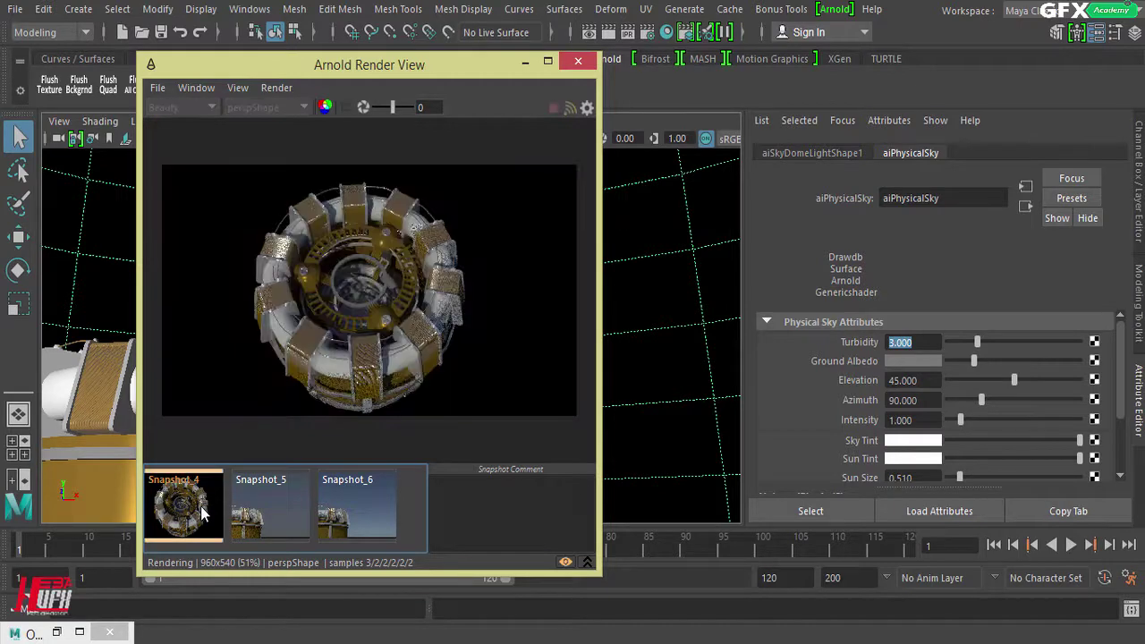
key("Delete")
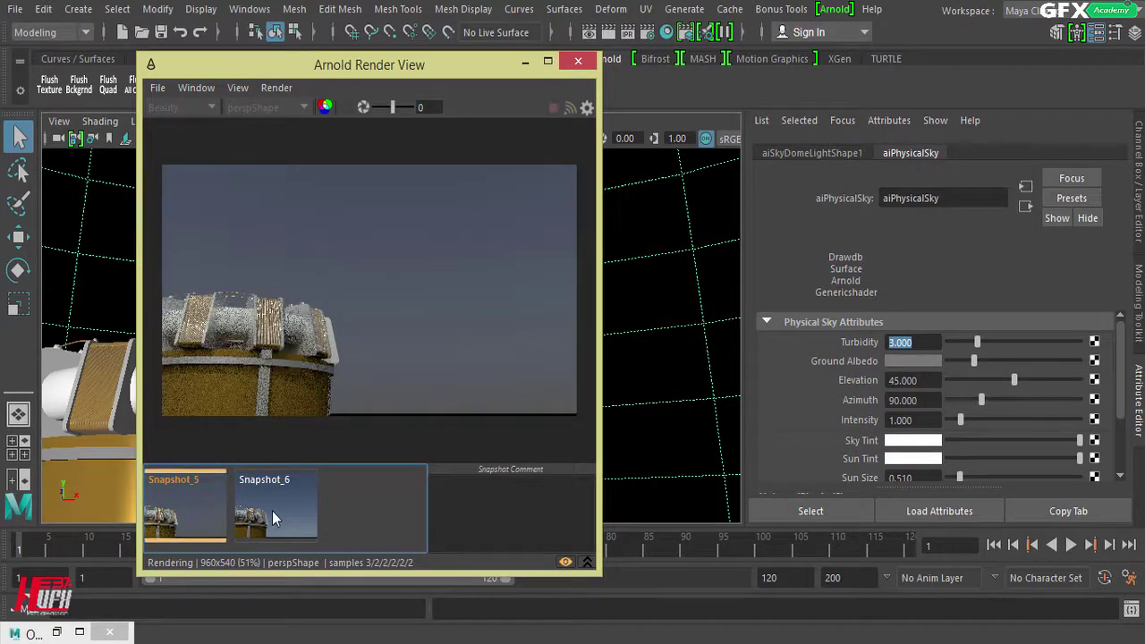
left_click(273, 517)
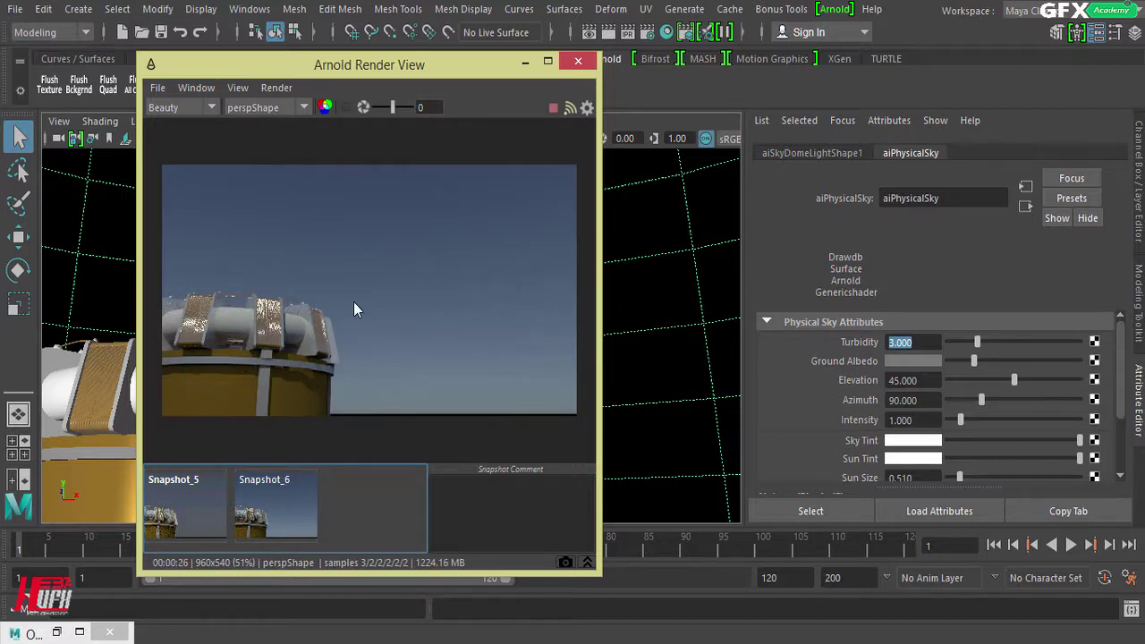
Try an Elevation of 90 for the physical sky.
left_click(931, 380)
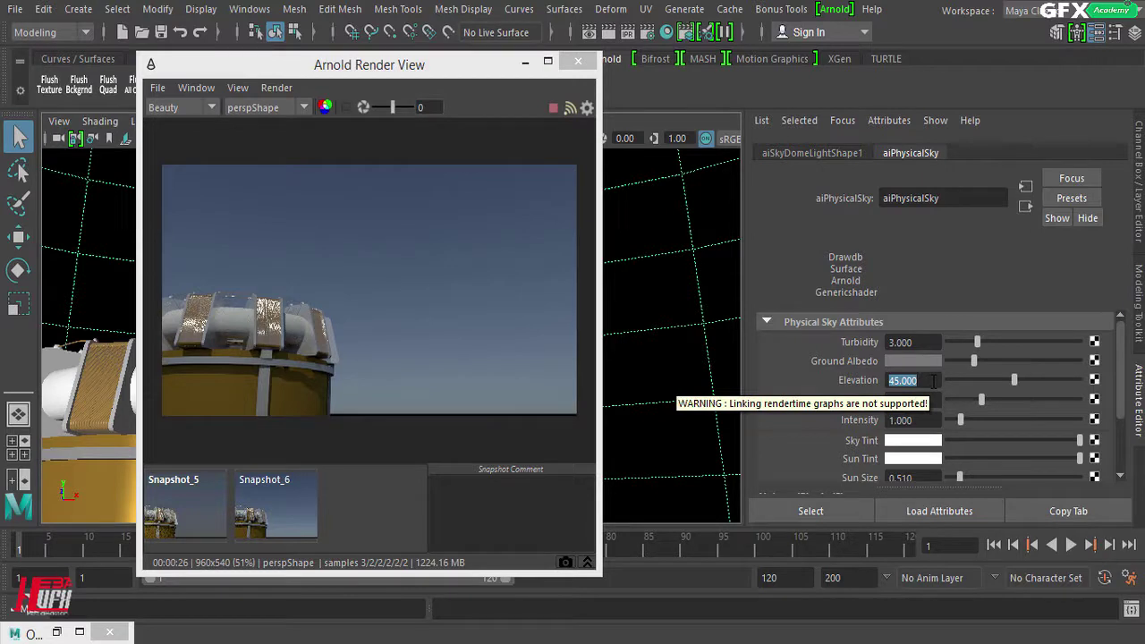
type("90")
key("Return")
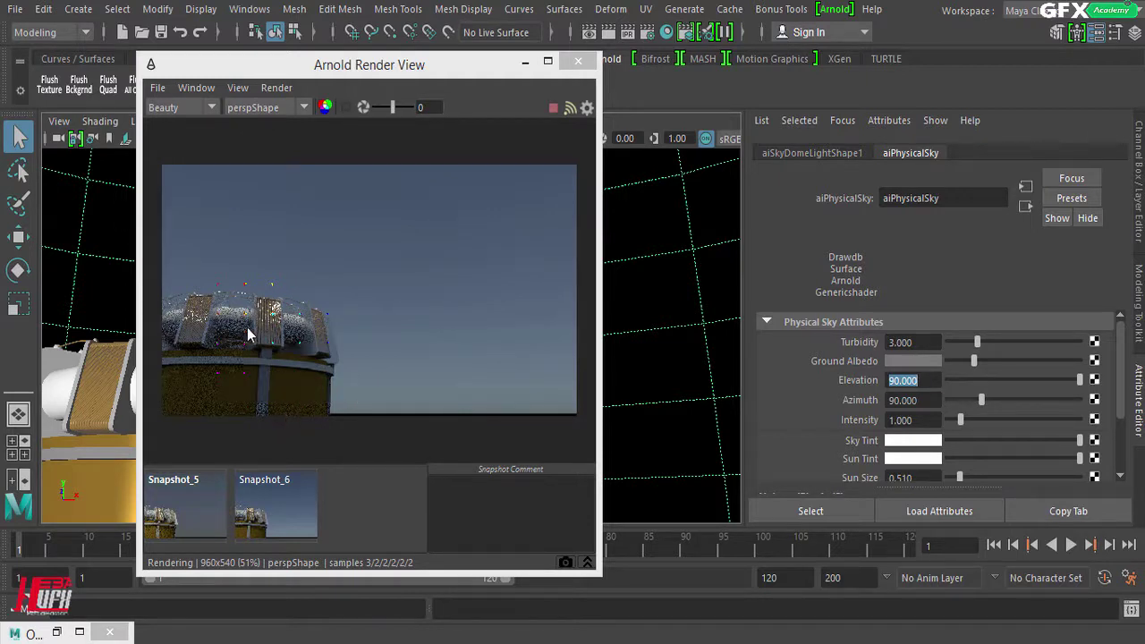
Compare the newest snapshot with the live high-elevation render by switching repeatedly between them.
left_click(283, 504)
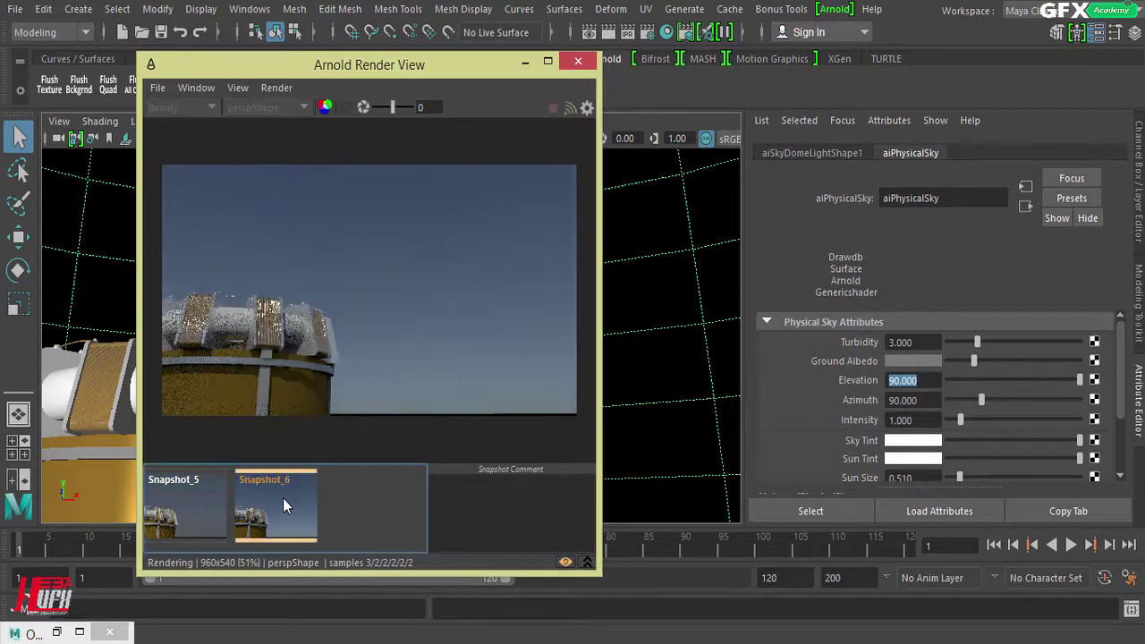
left_click(283, 498)
left_click(268, 526)
left_click(293, 517)
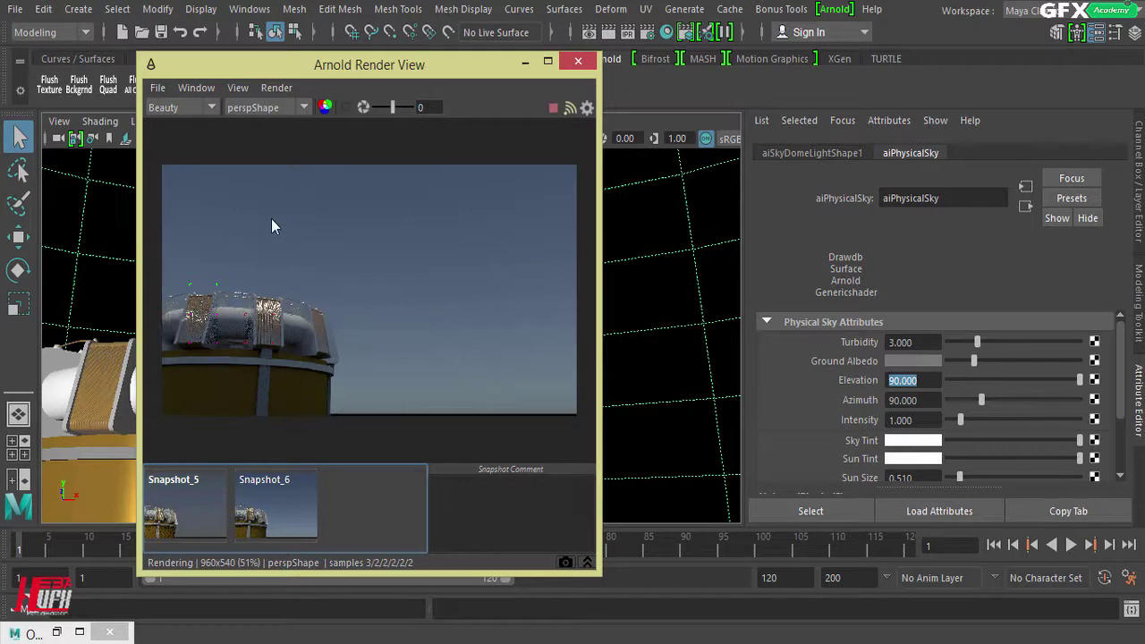
left_click(293, 505)
left_click(292, 495)
left_click(292, 494)
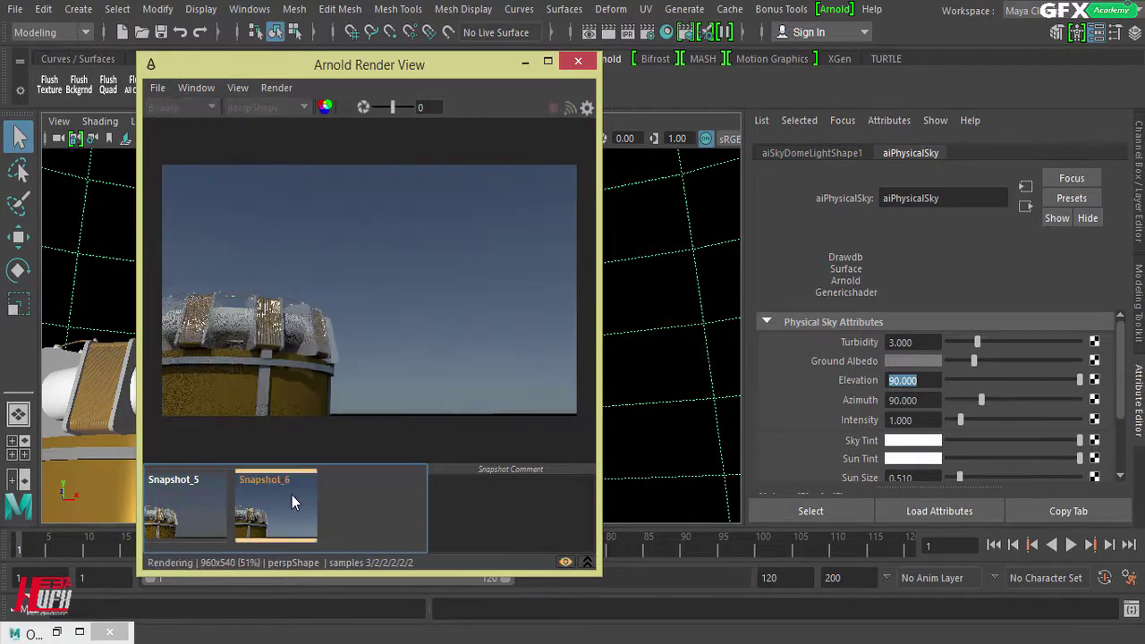
left_click(292, 494)
left_click(292, 495)
left_click(294, 495)
Set the physical sky's Elevation back to 45.
left_click(930, 383)
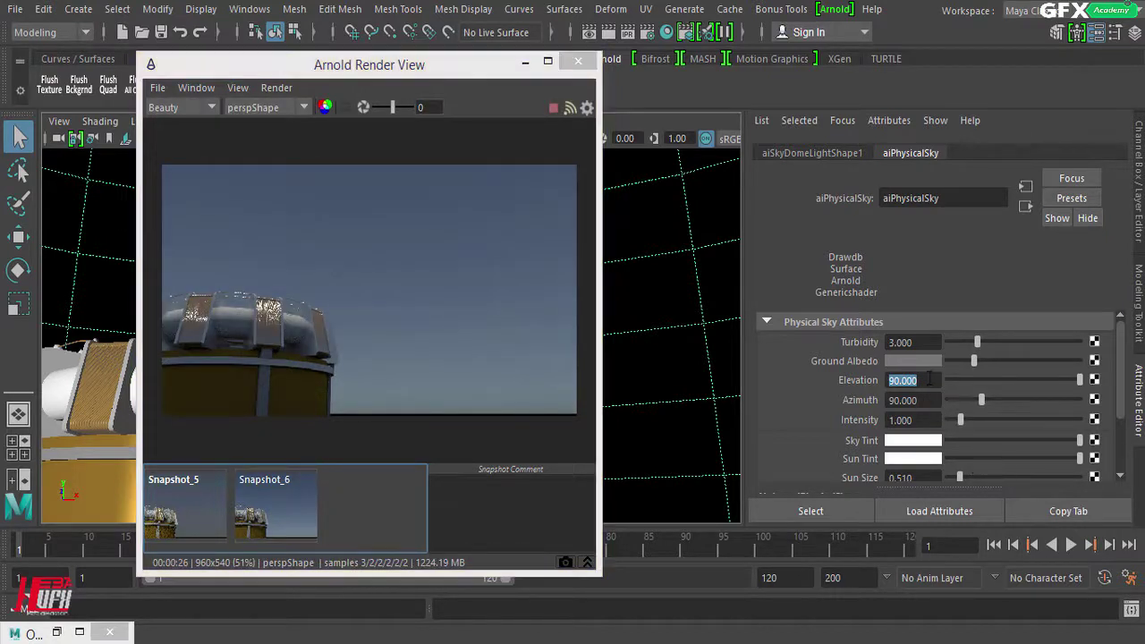
type("45")
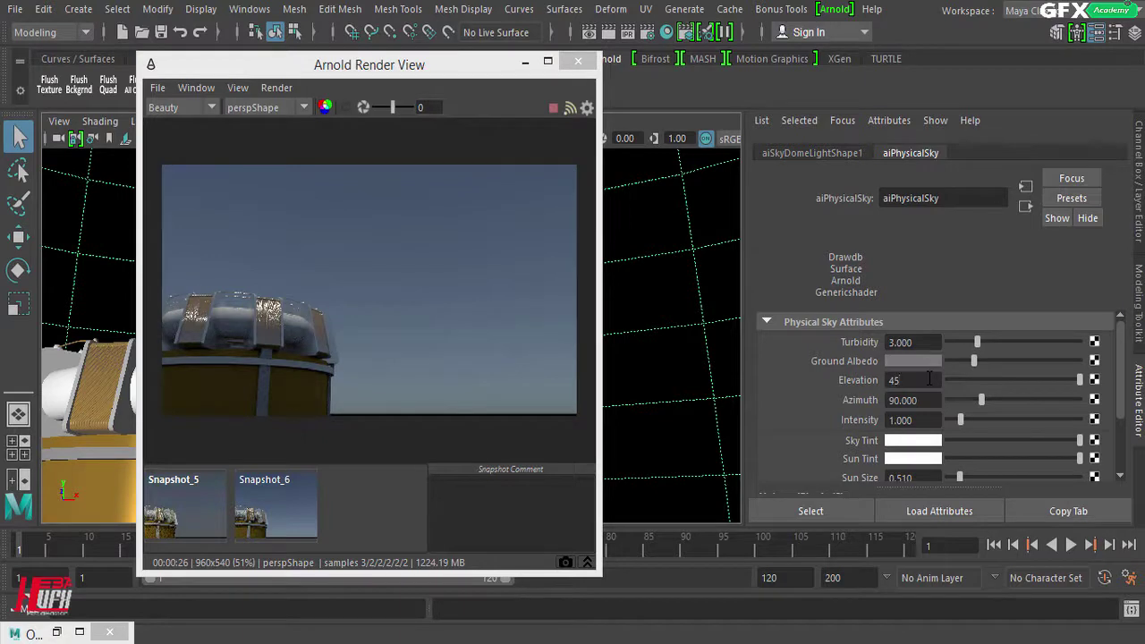
key("Return")
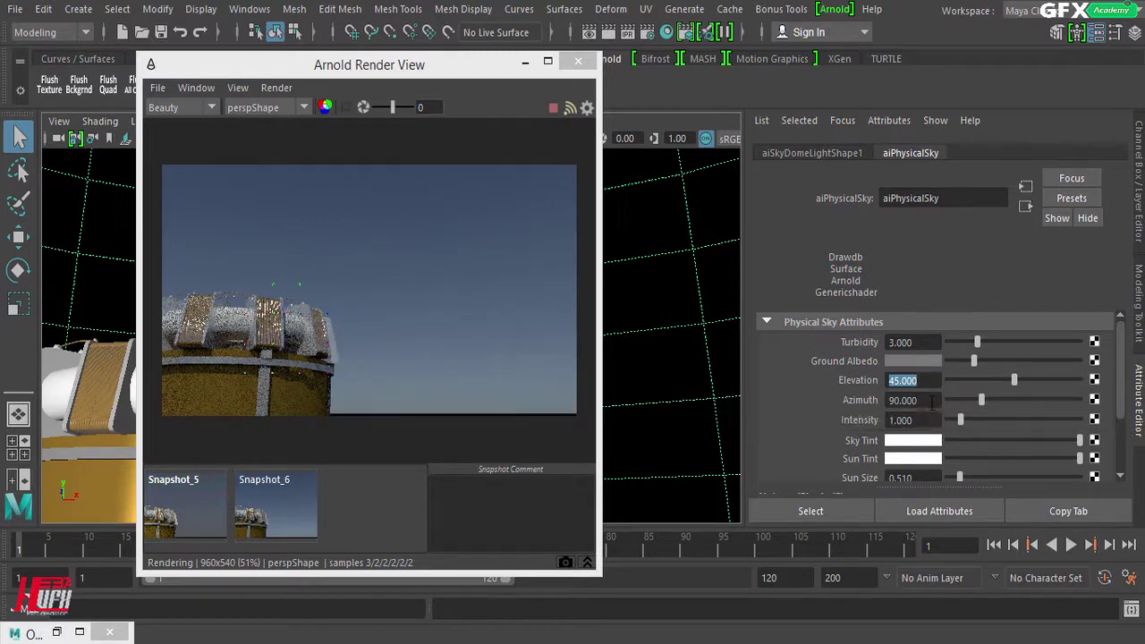
Try a physical sky Azimuth of about 304, replace it with 10, and compare the render with the newest snapshot.
left_click(931, 400)
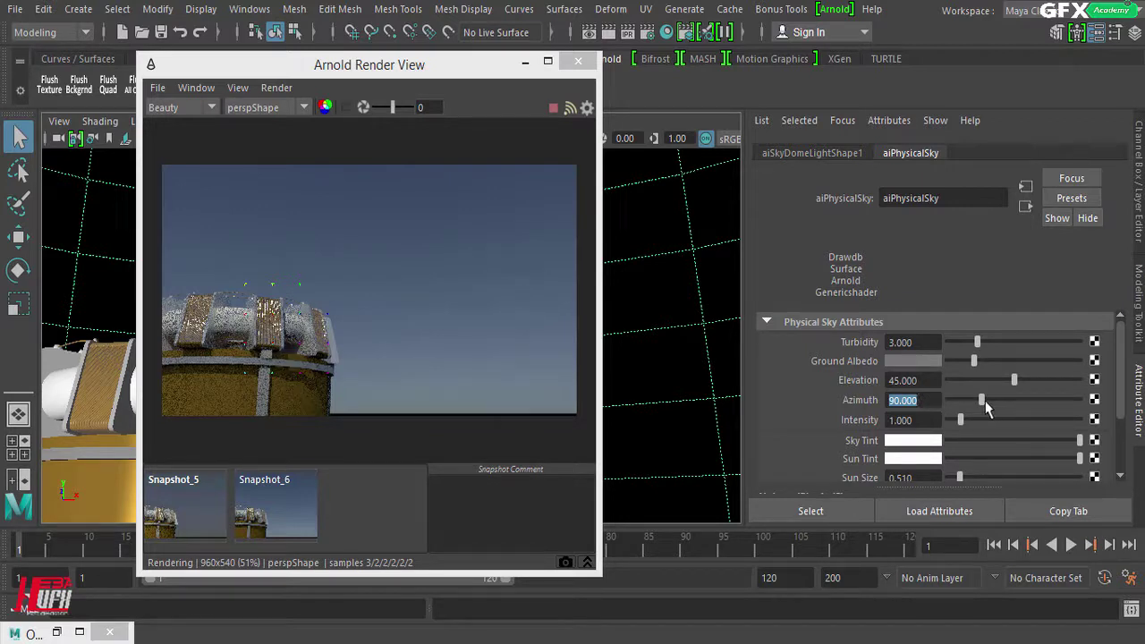
left_click_drag(985, 405, 1059, 406)
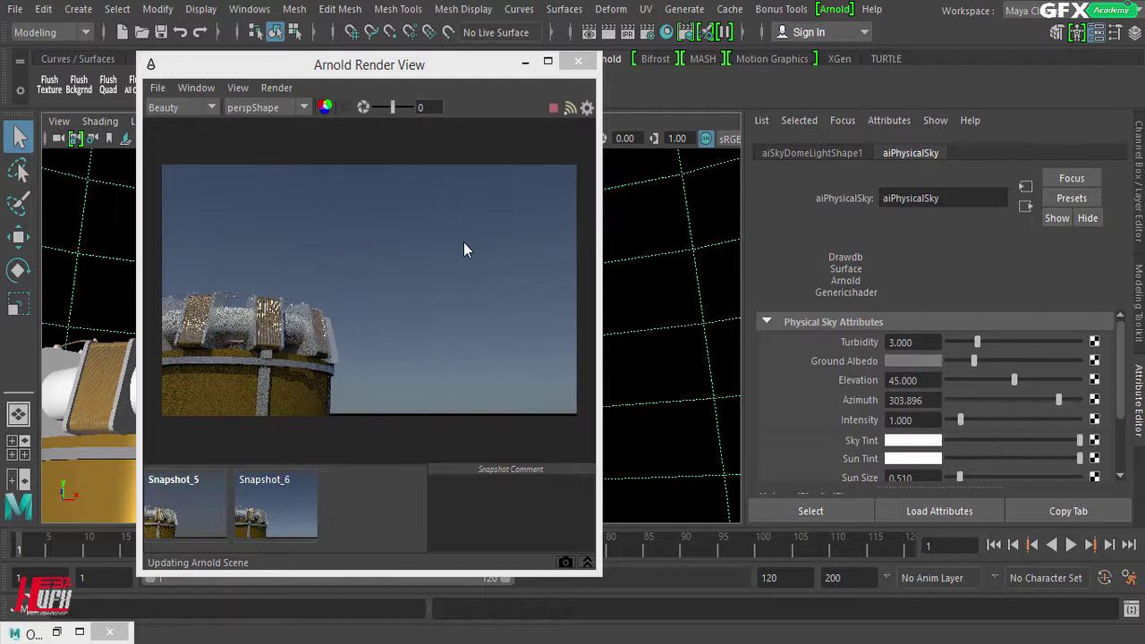
left_click(936, 397)
type("10")
key("Return")
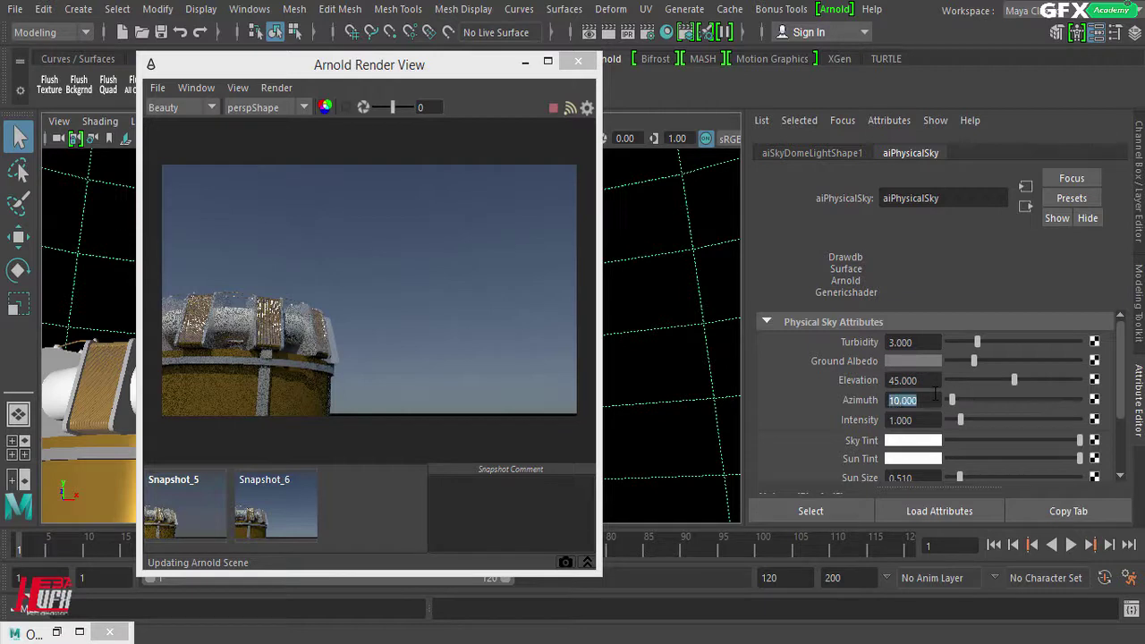
left_click(257, 503)
left_click(257, 503)
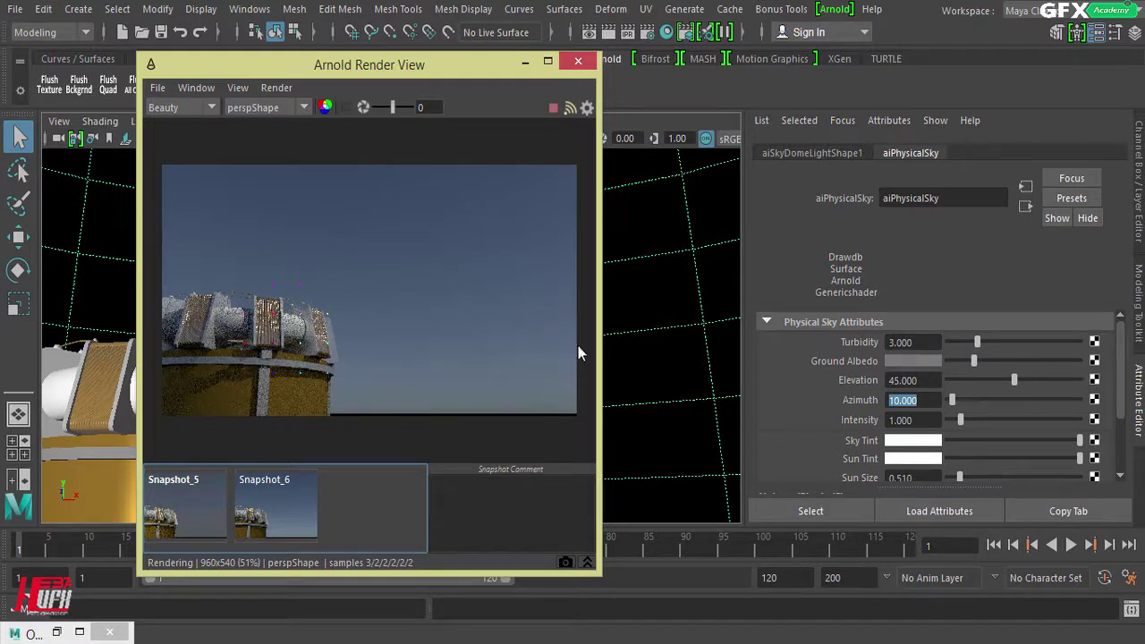
left_click(854, 381)
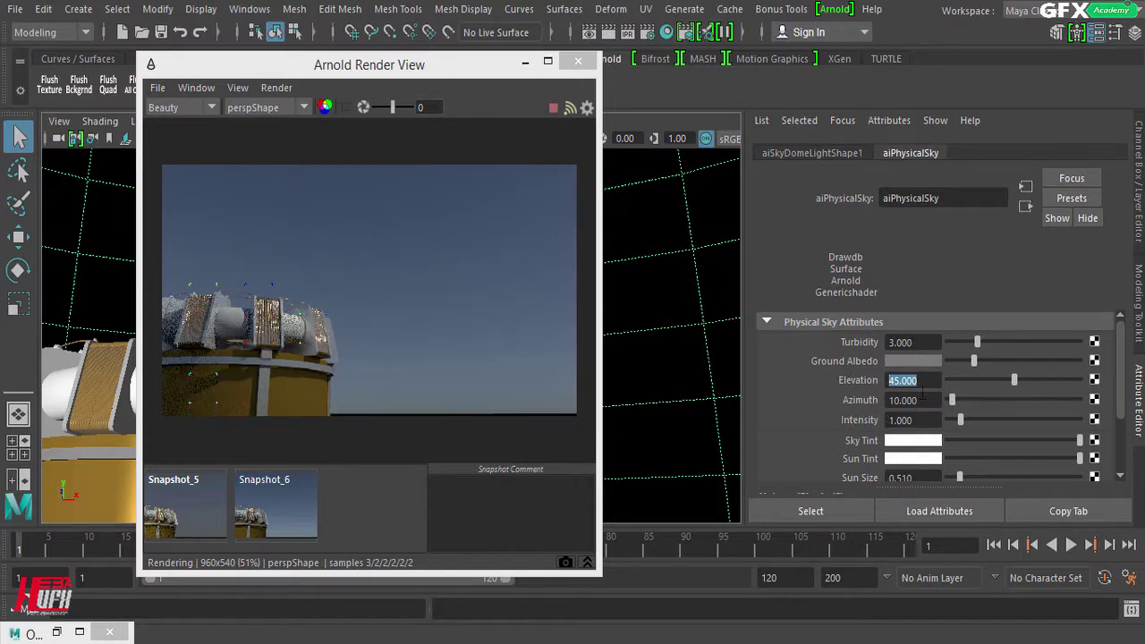
key("Tab")
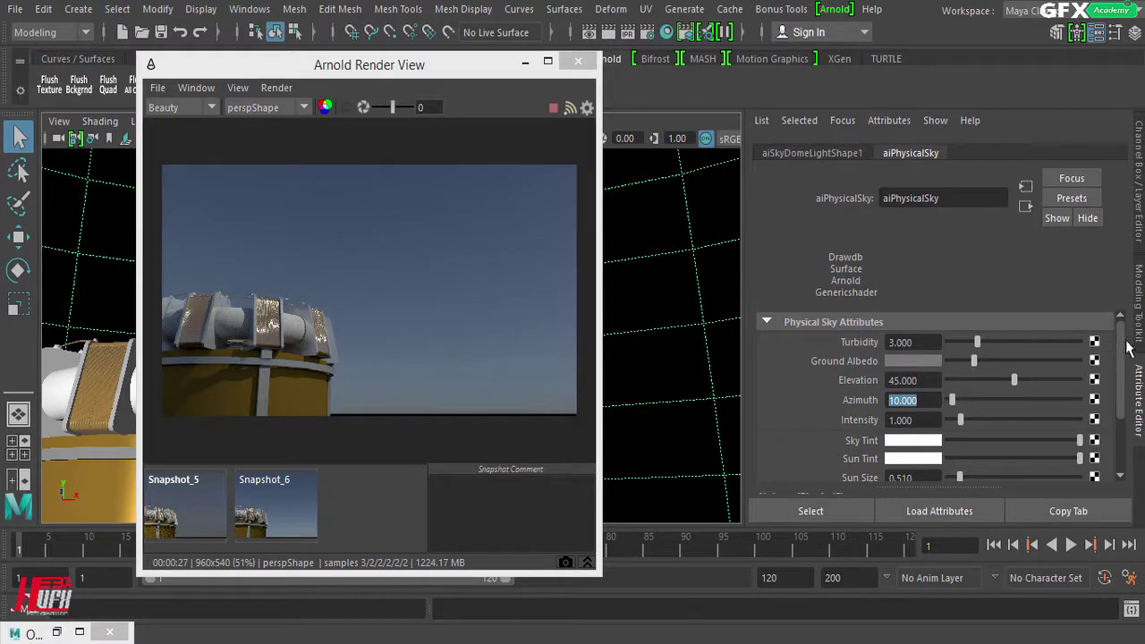
Set the sky dome light's Intensity to 2 and store a snapshot of the render.
scroll(1120, 342, "down", 2)
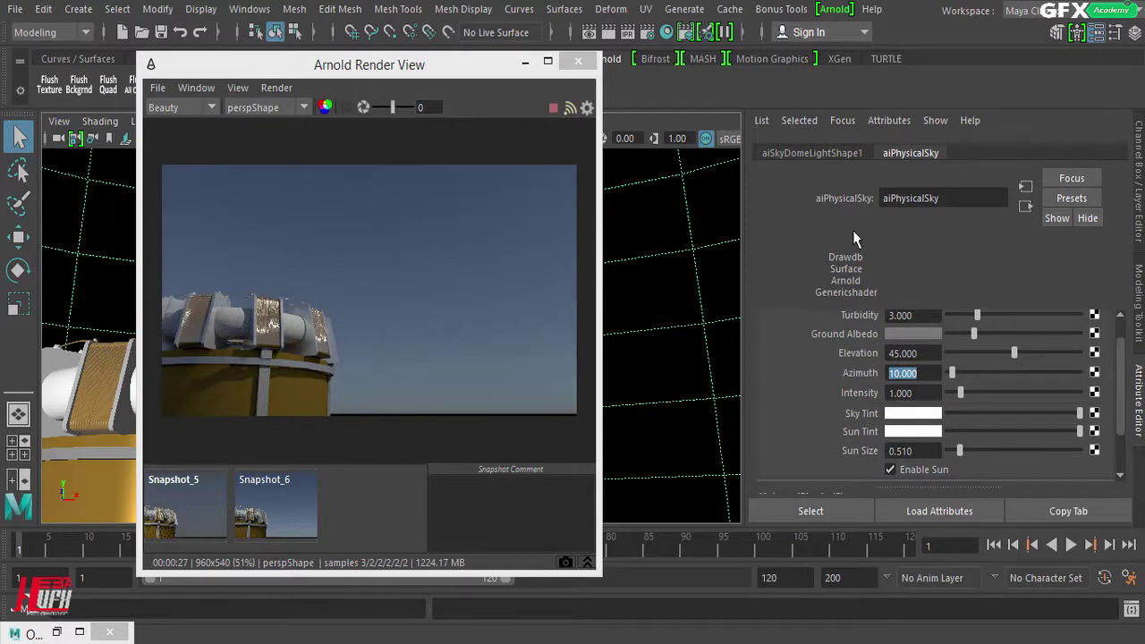
left_click(807, 157)
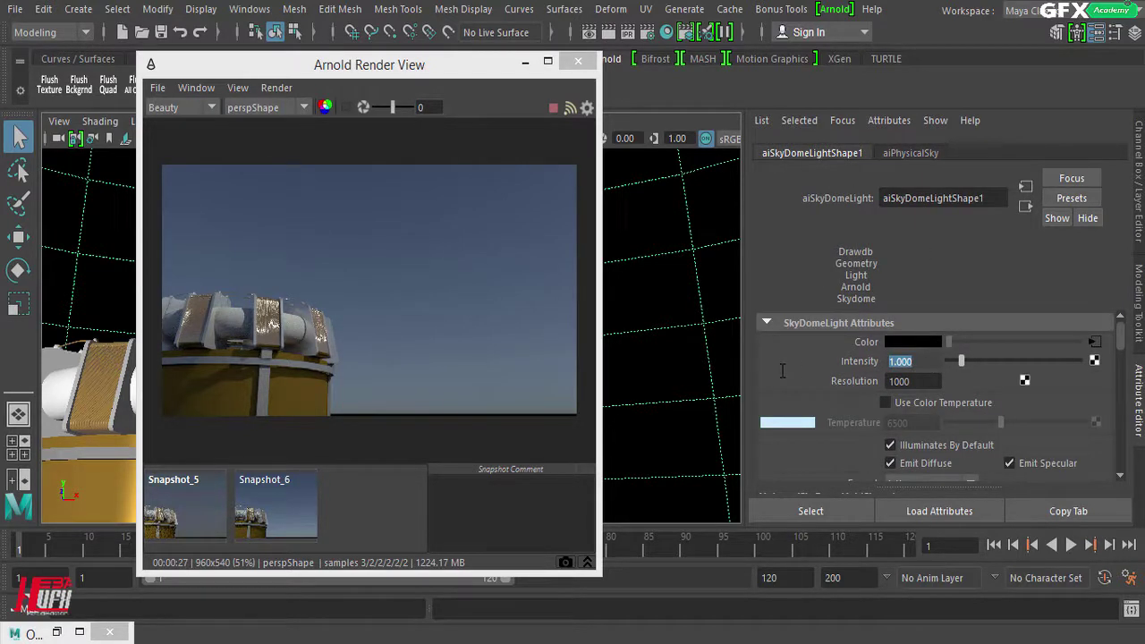
left_click(923, 154)
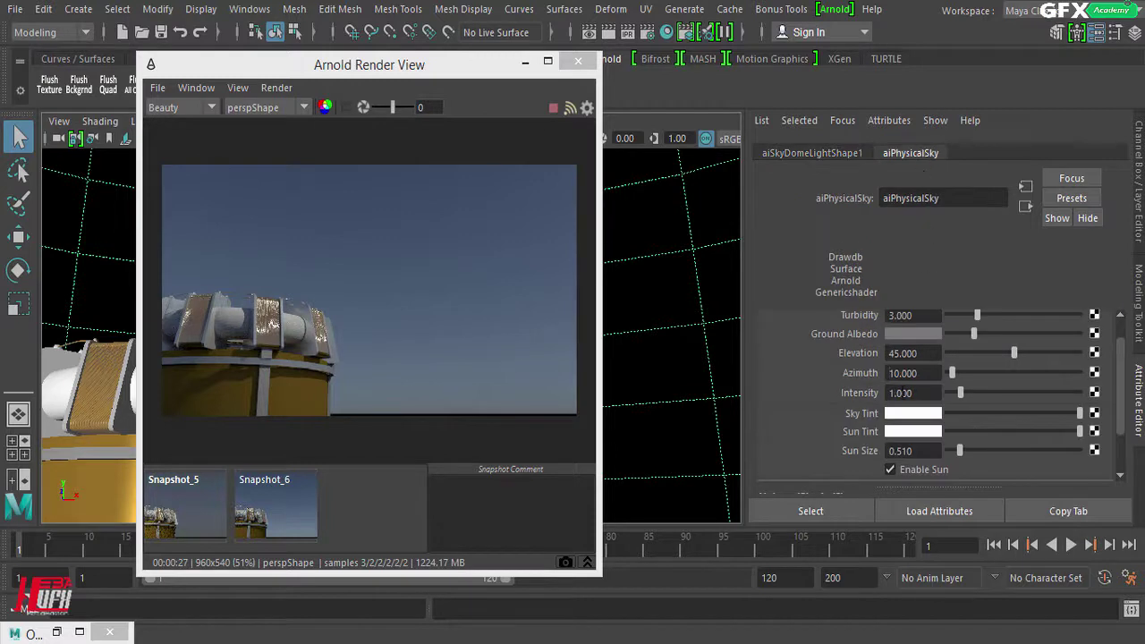
key("Tab")
left_click(810, 154)
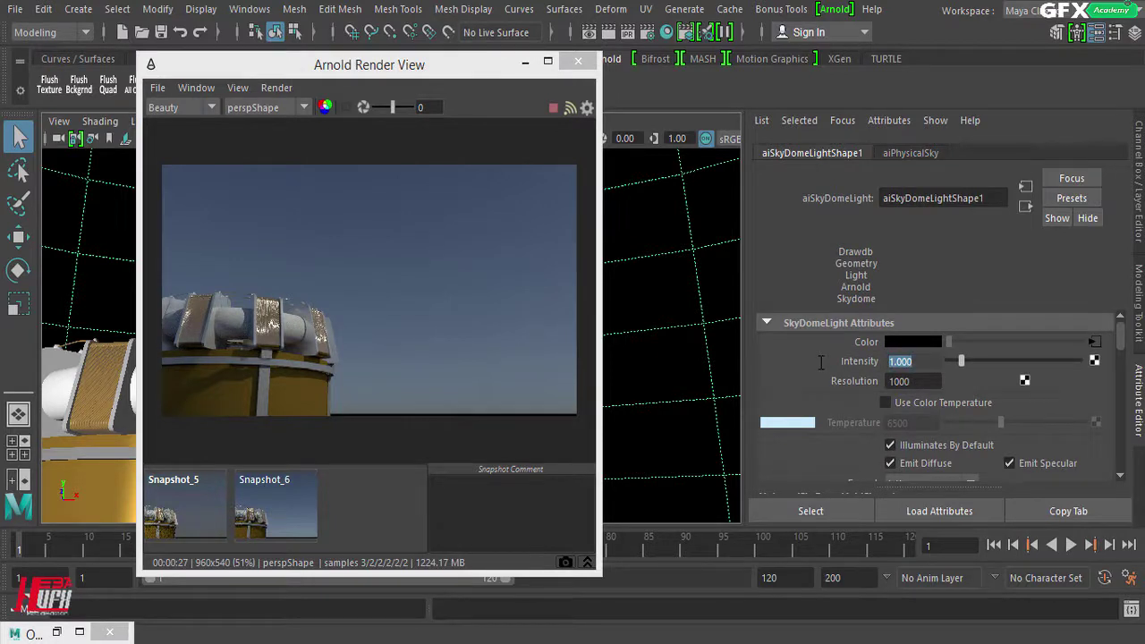
type("2")
key("Return")
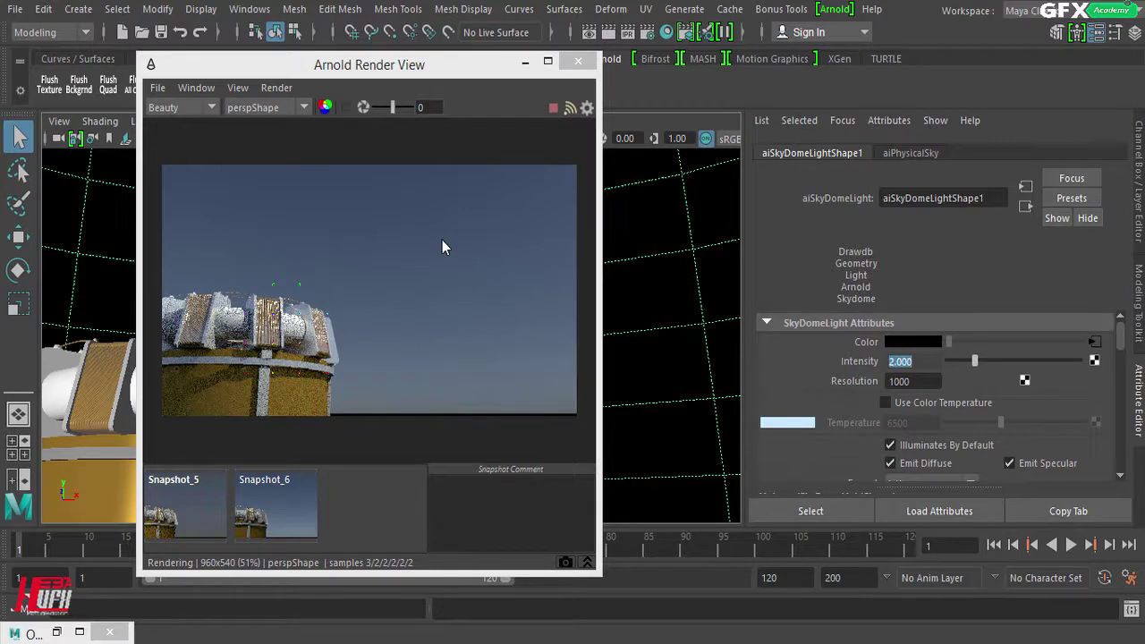
left_click(566, 562)
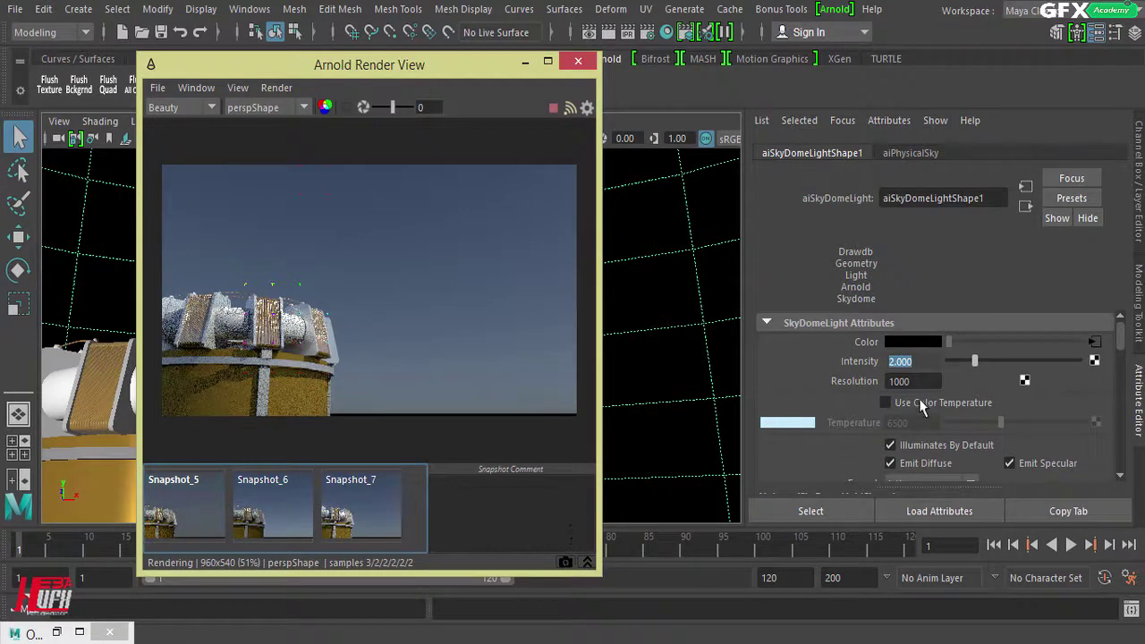
Set the sky dome light's Intensity back to 1.
double_click(930, 361)
type("1")
key("Return")
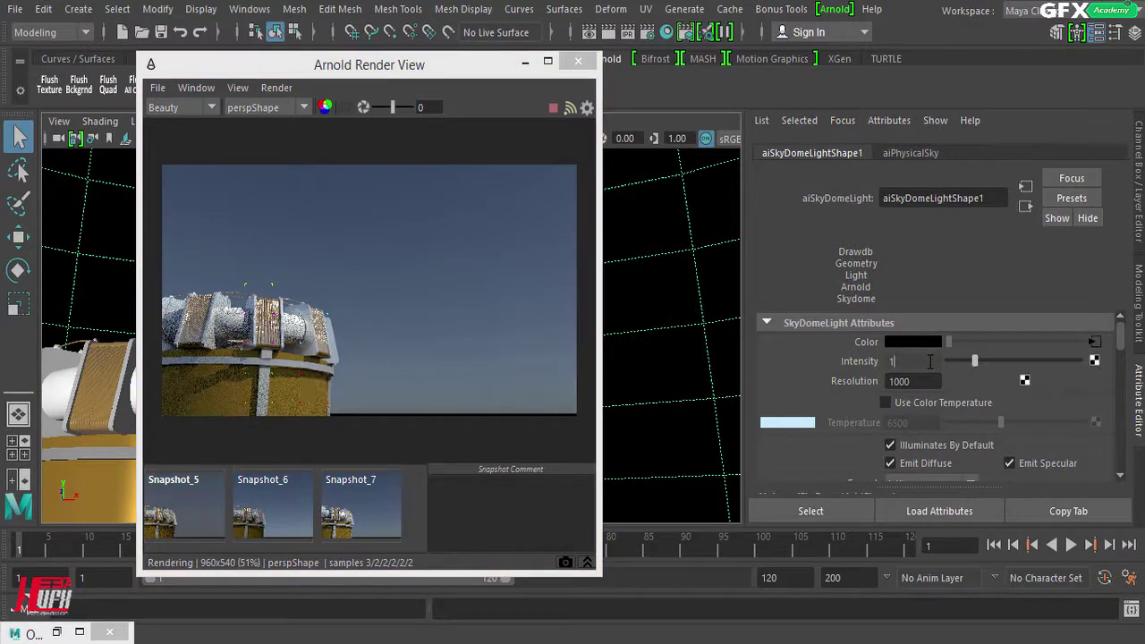
Set the physical sky's own Intensity to 2.
left_click(930, 153)
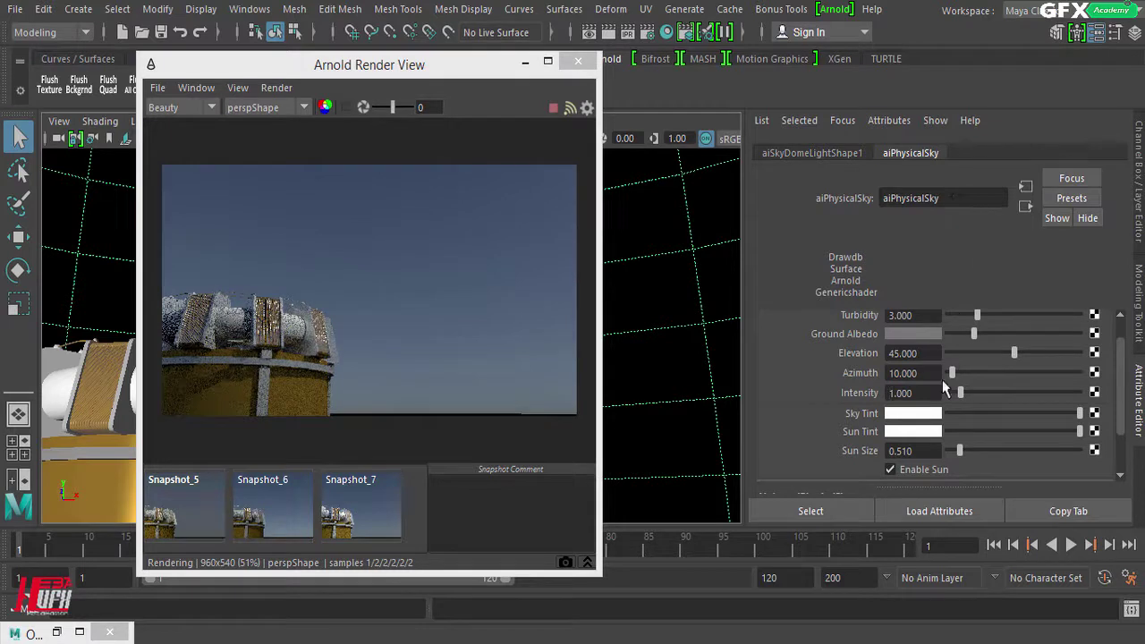
double_click(924, 395)
type("2")
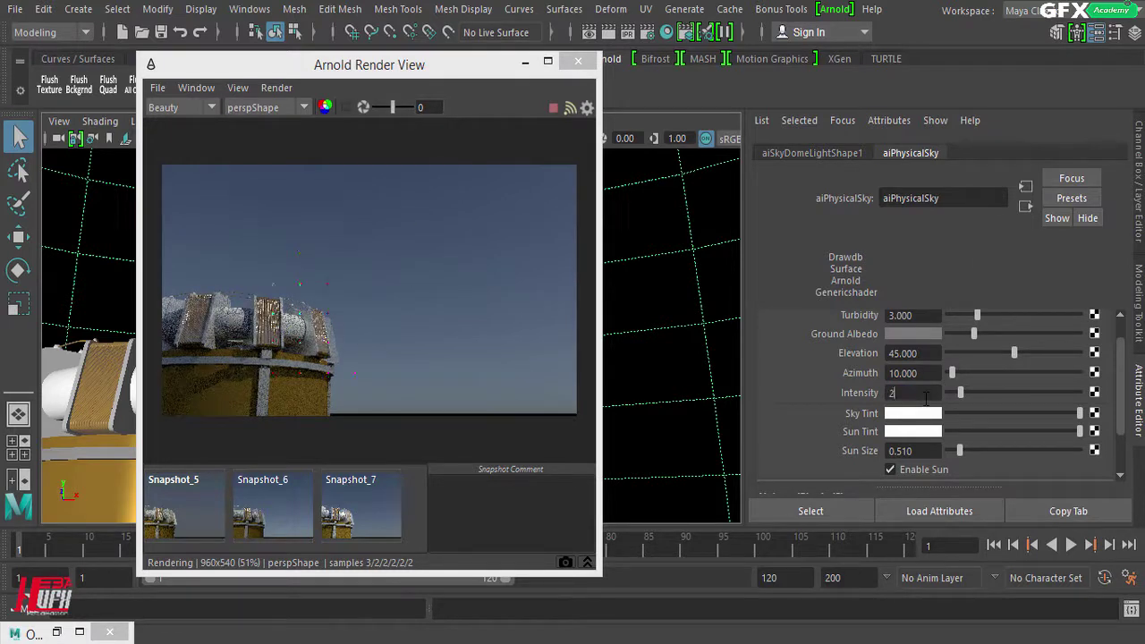
key("Return")
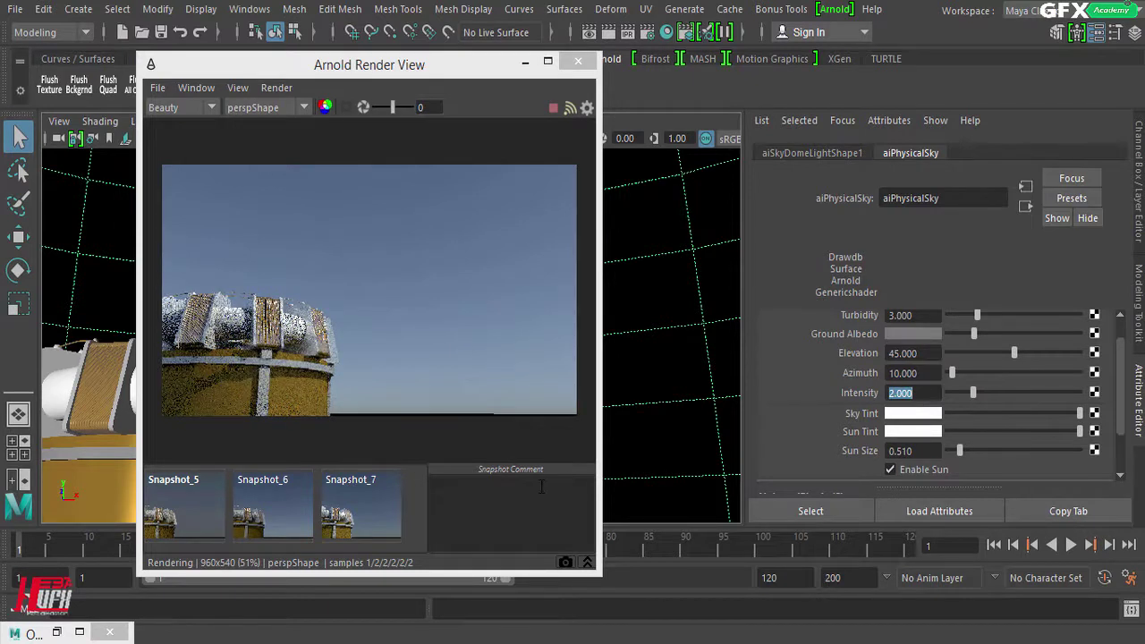
Compare the snapshot taken with the brighter sky dome light against the live render with the brighter physical sky.
left_click(358, 528)
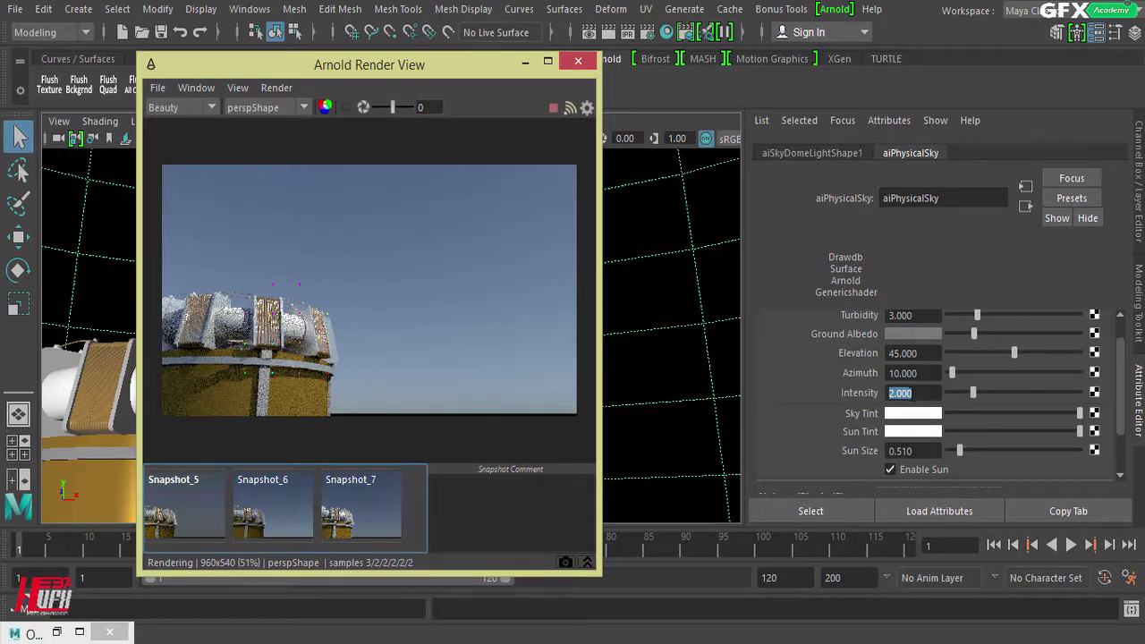
left_click(913, 394)
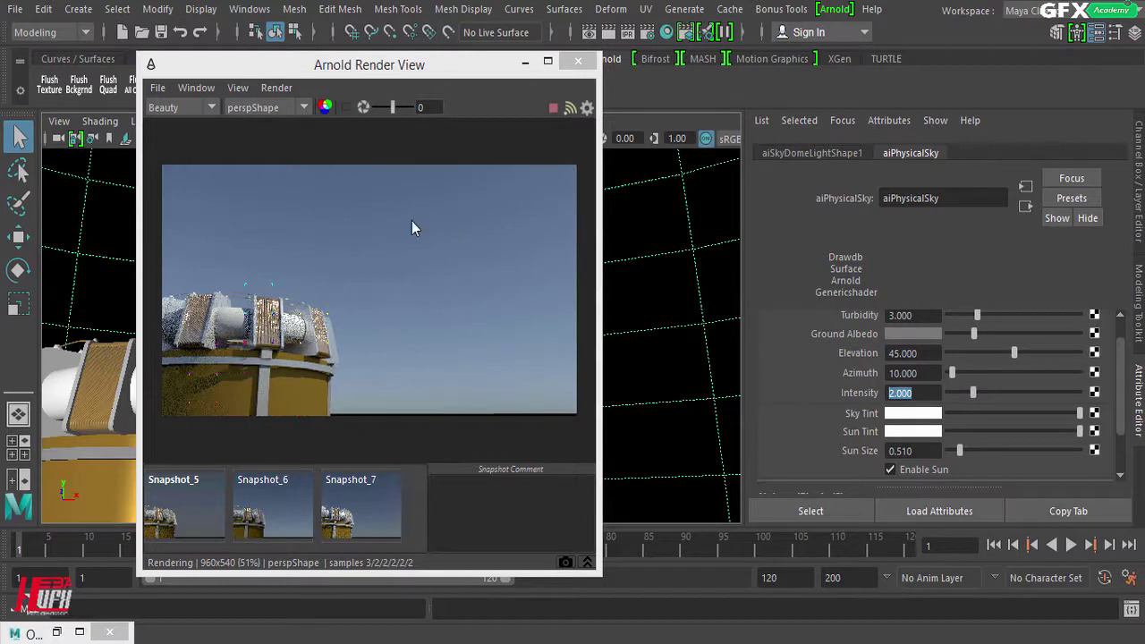
left_click(367, 503)
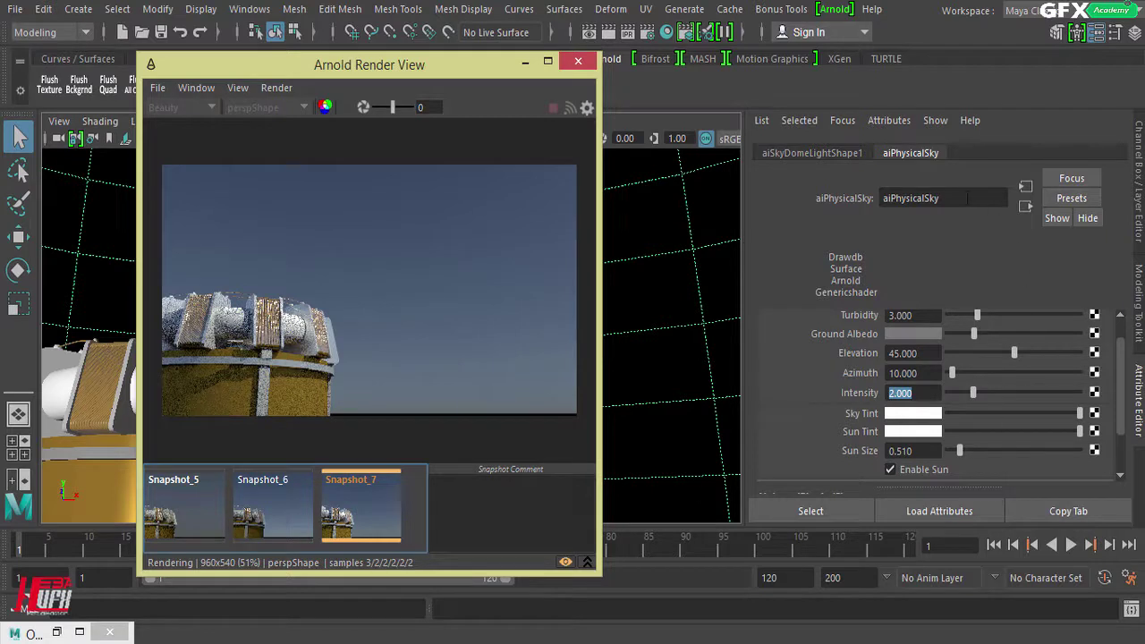
left_click(386, 509)
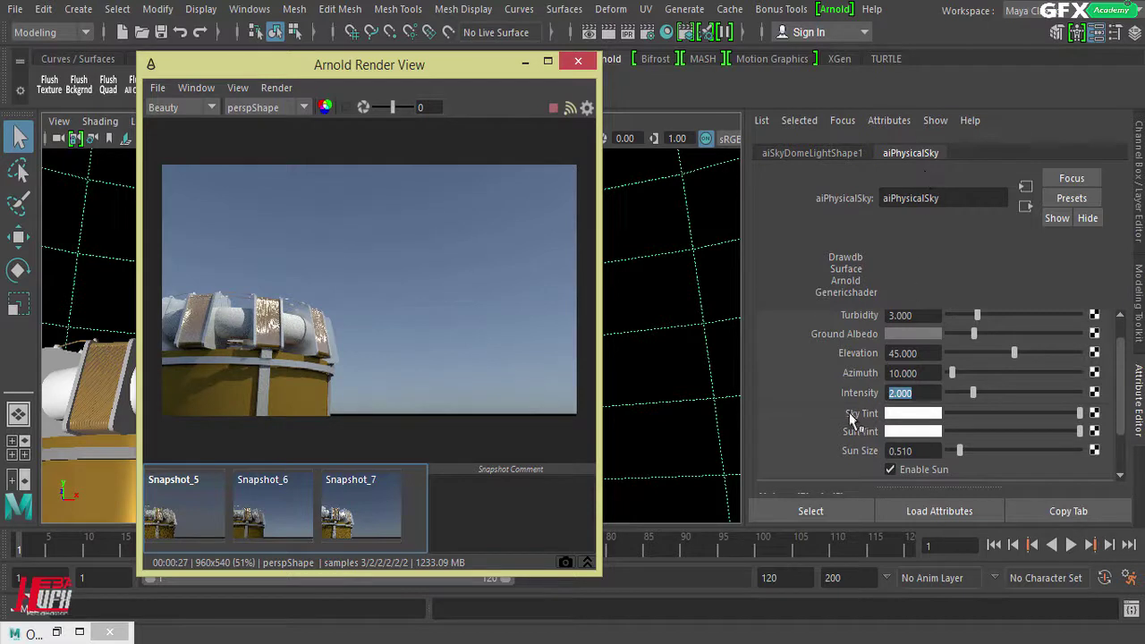
left_click(757, 372)
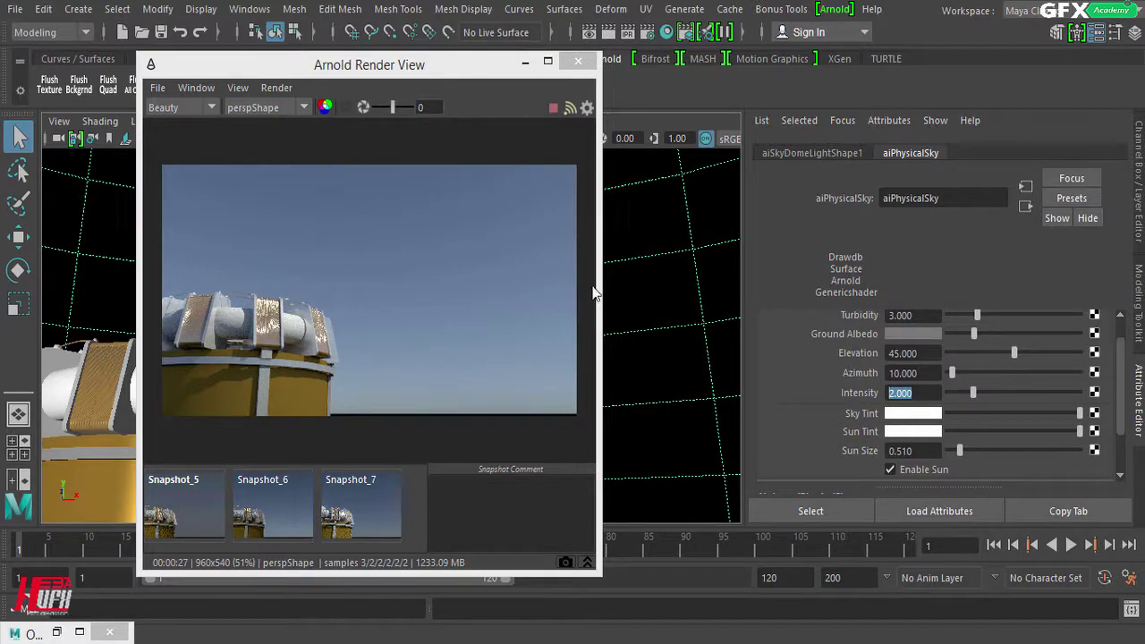
Try a light blue Sky Tint on the physical sky, and replace it with a pale yellow.
left_click(905, 417)
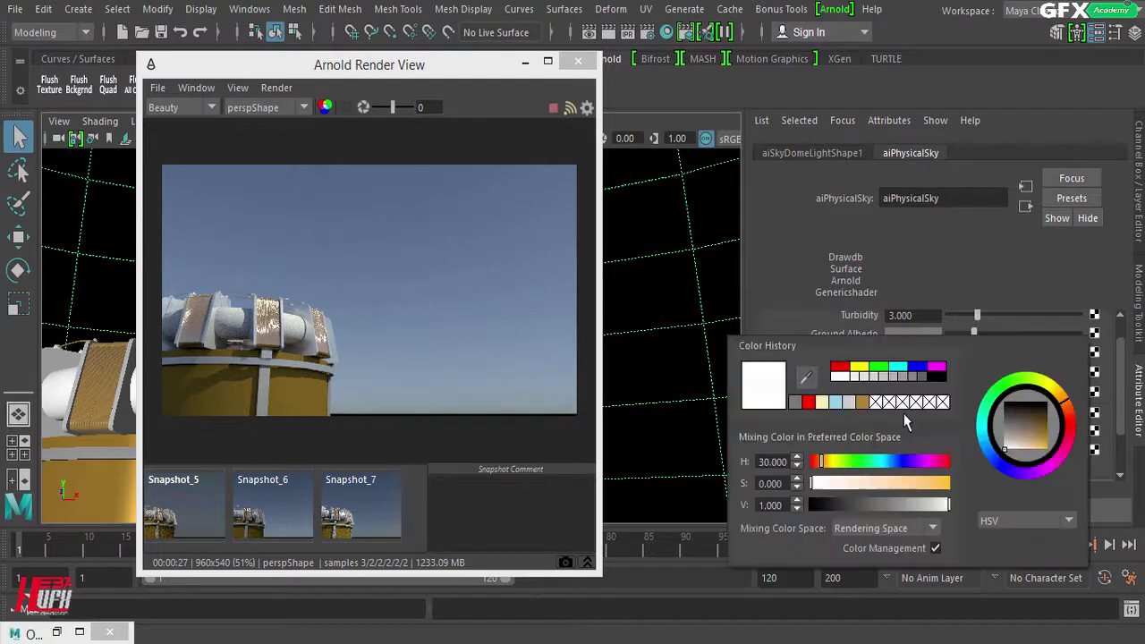
left_click(984, 458)
left_click(1030, 450)
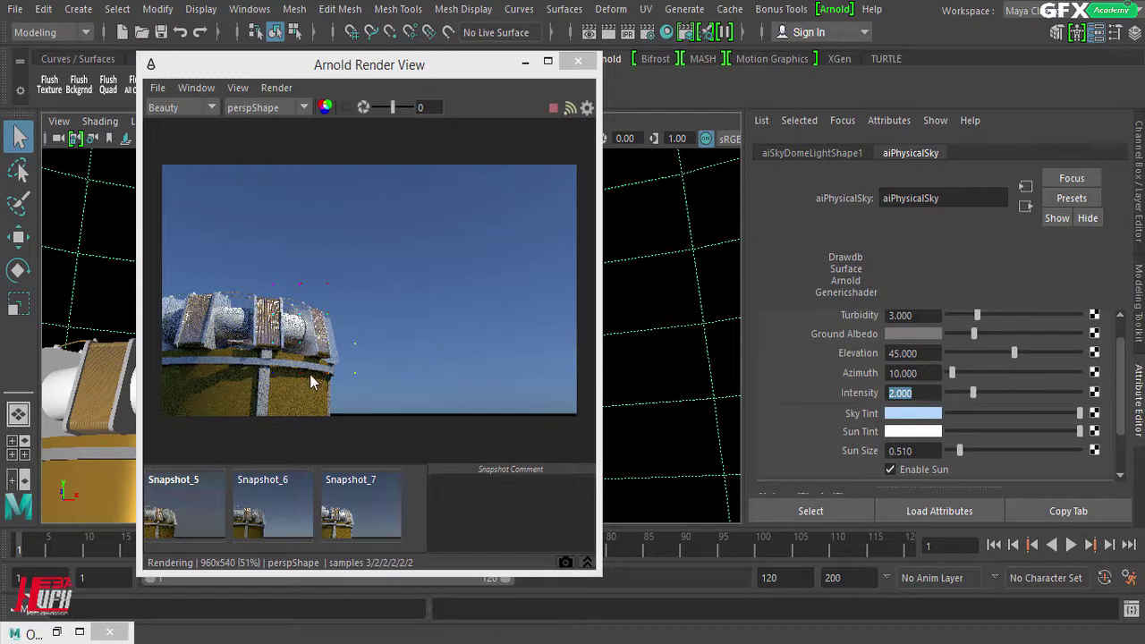
left_click(921, 413)
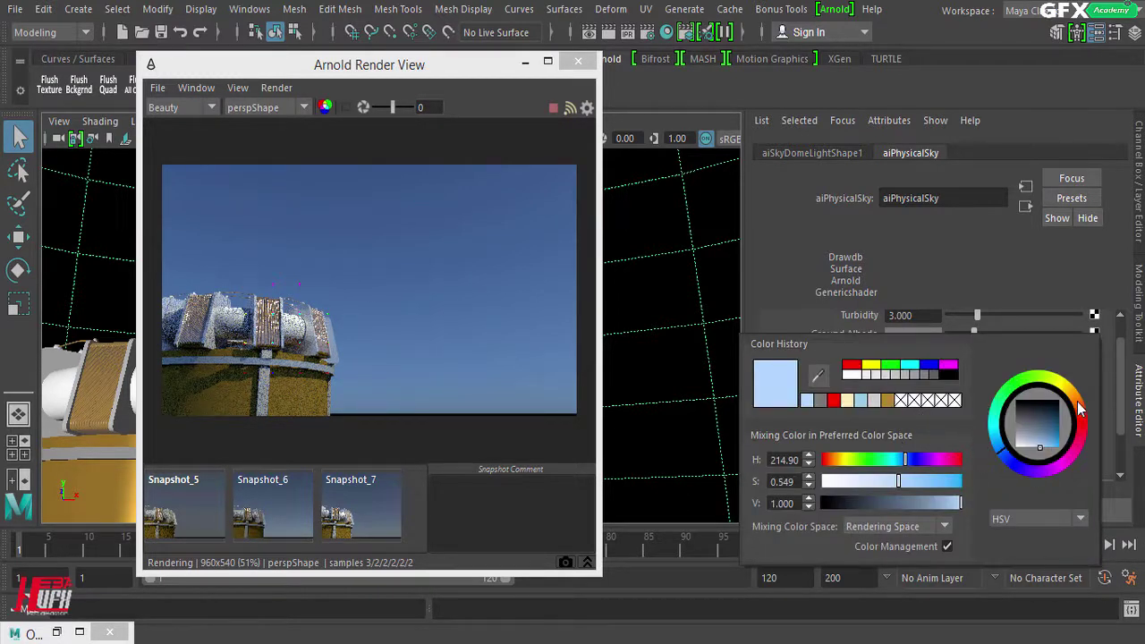
left_click_drag(1068, 397, 1046, 424)
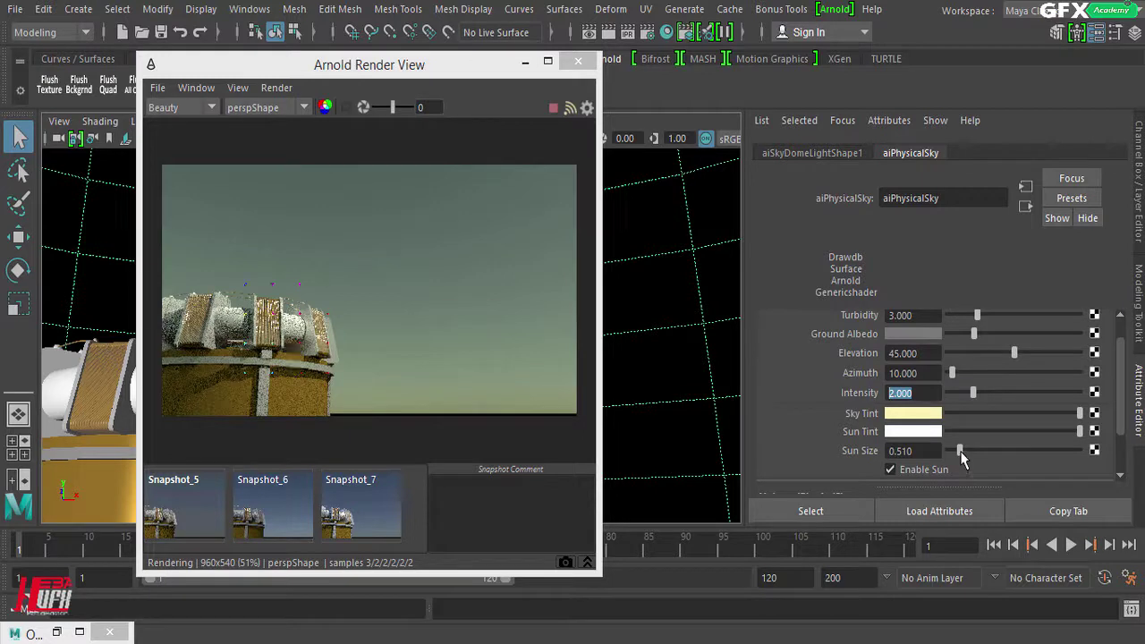
Raise the physical sky's Sun Size to about 4.78 and return to the sky dome light's attributes.
left_click_drag(962, 459, 1077, 467)
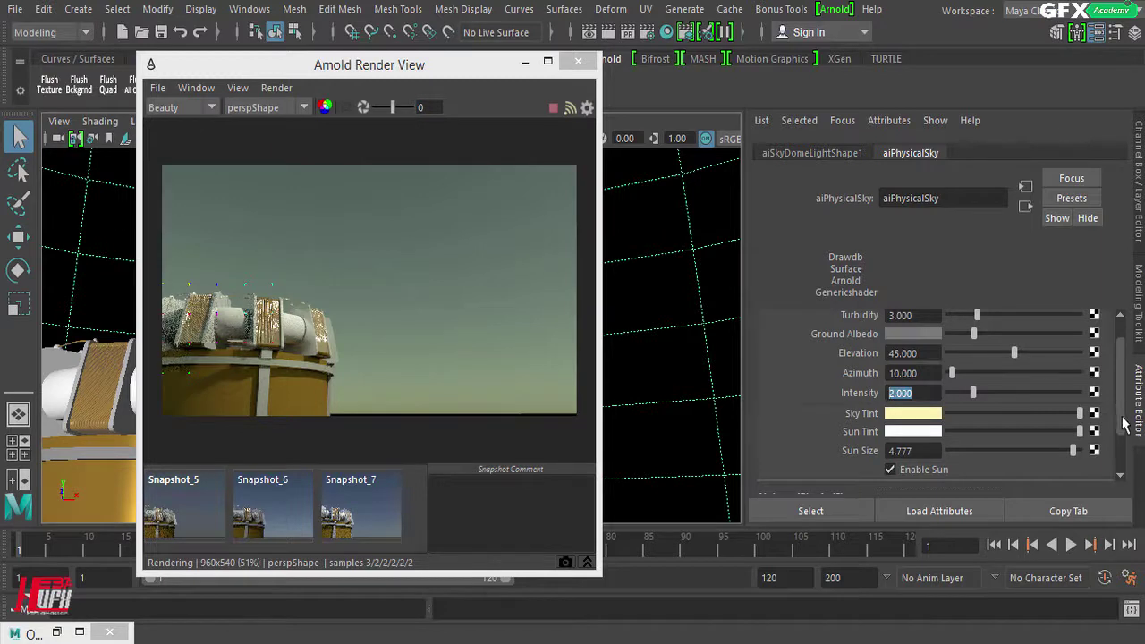
scroll(1126, 410, "down", 2)
scroll(1126, 410, "up", 3)
left_click(790, 152)
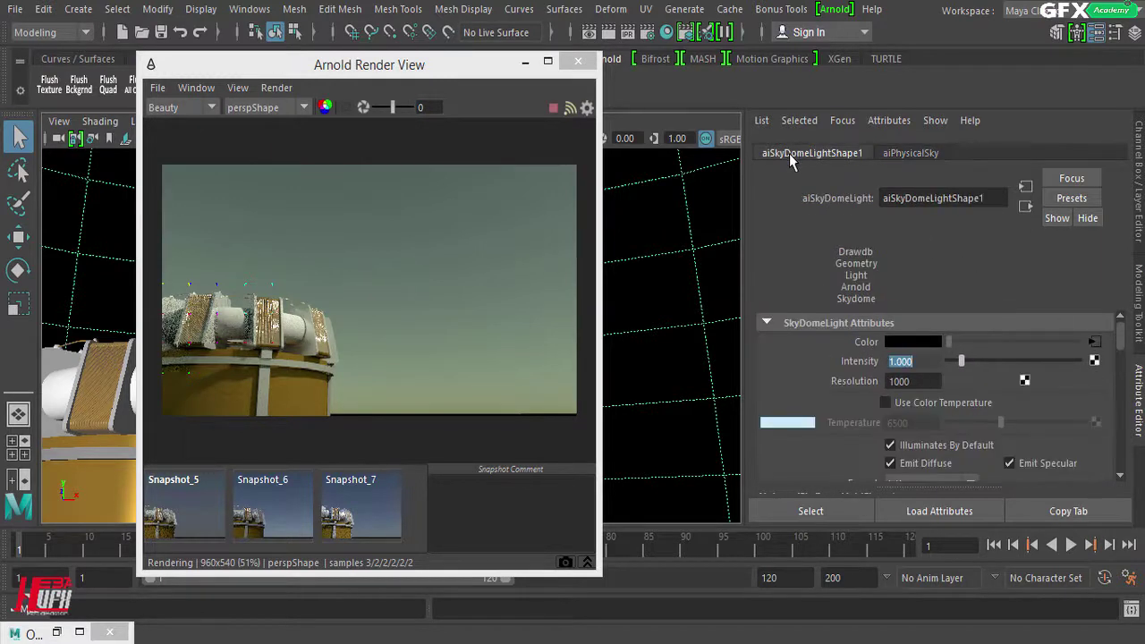
Examine the sky dome light's Exposure and Samples settings, and return to the physical sky's attributes.
scroll(1124, 351, "down", 3)
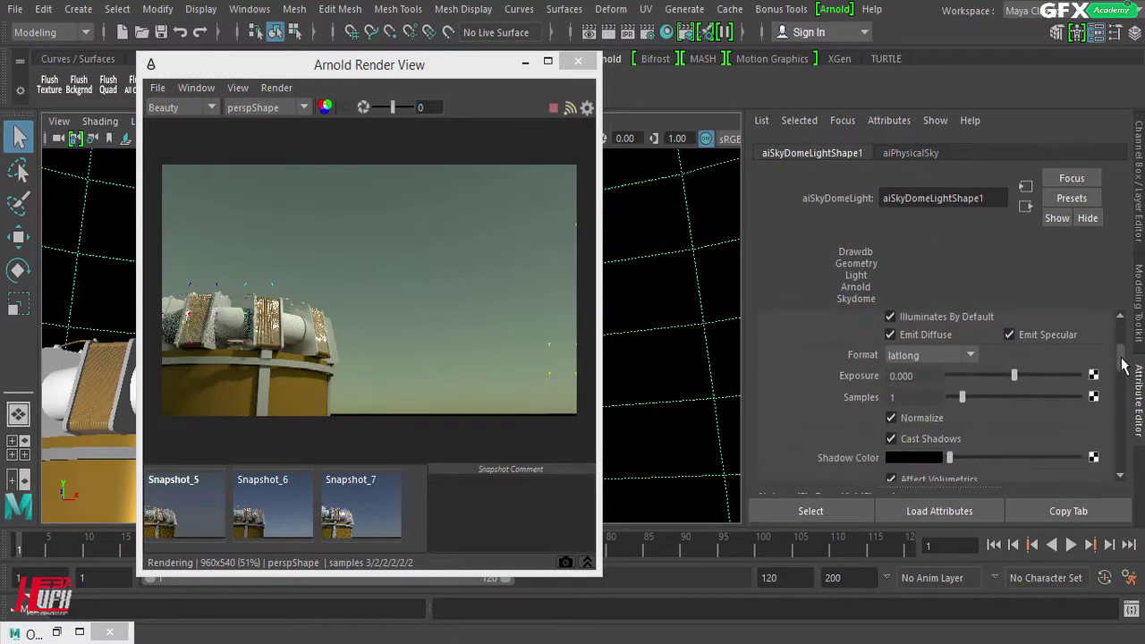
double_click(918, 398)
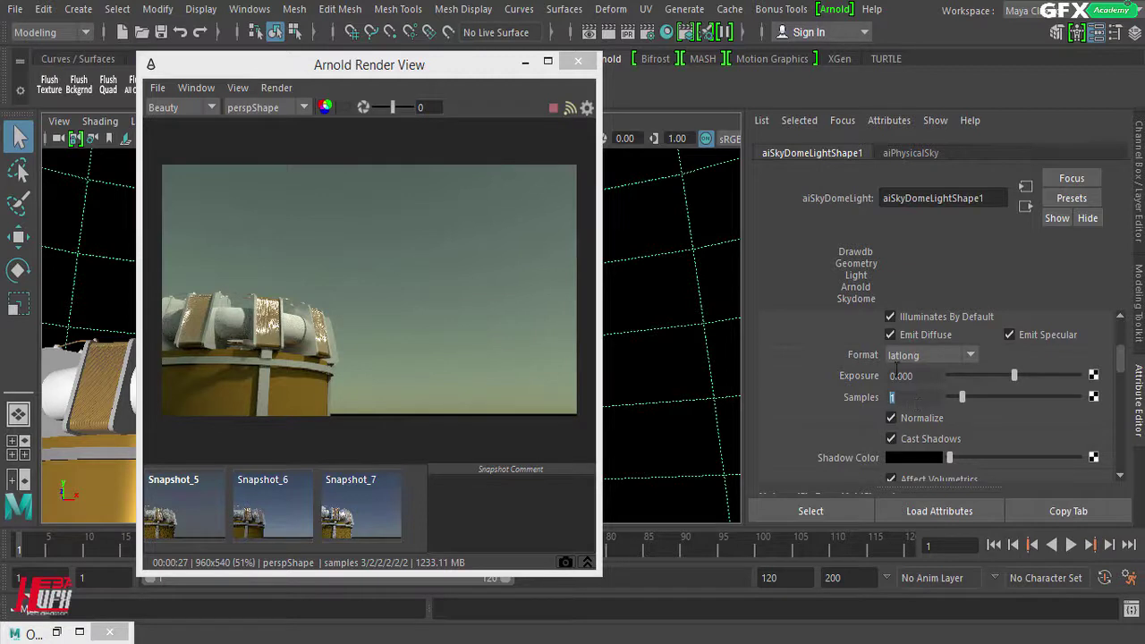
left_click(895, 156)
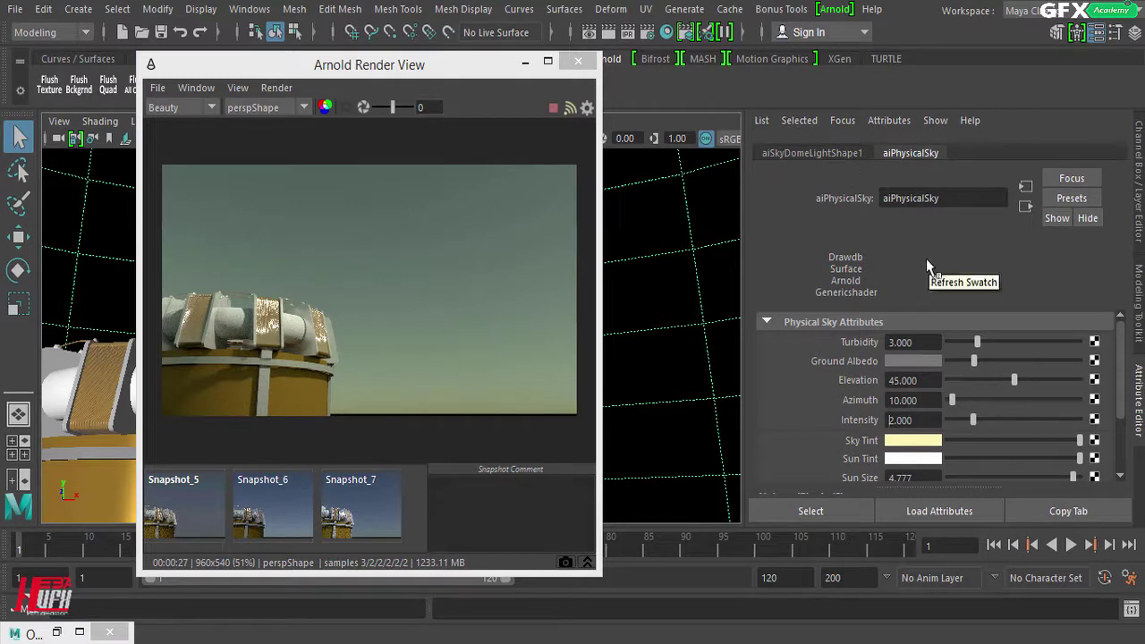
left_click(835, 11)
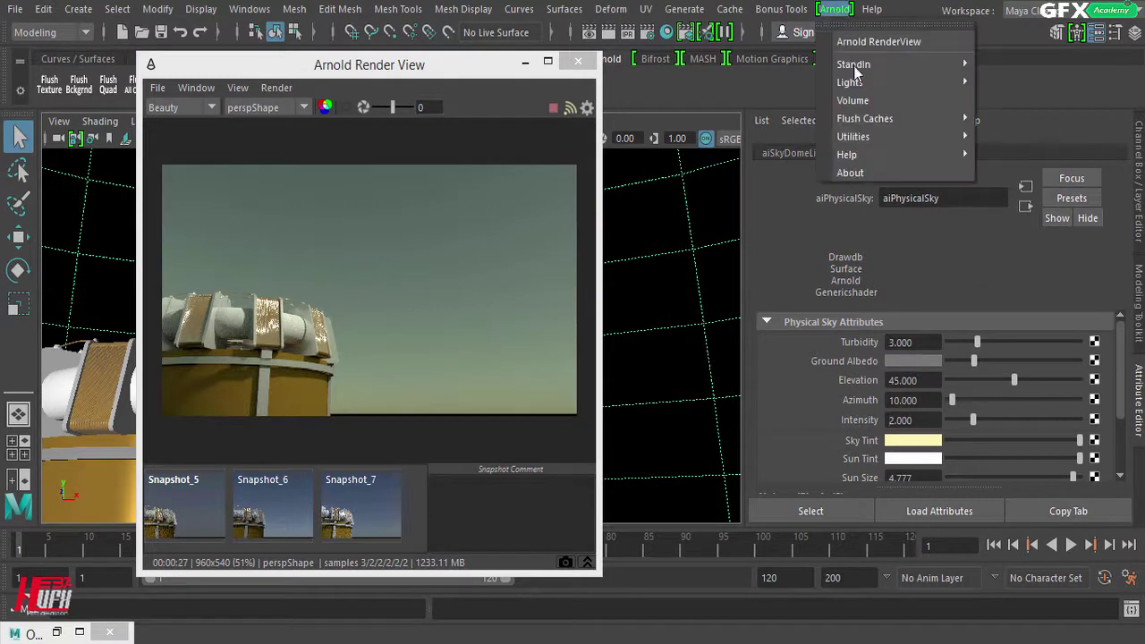
mouse_move(859, 82)
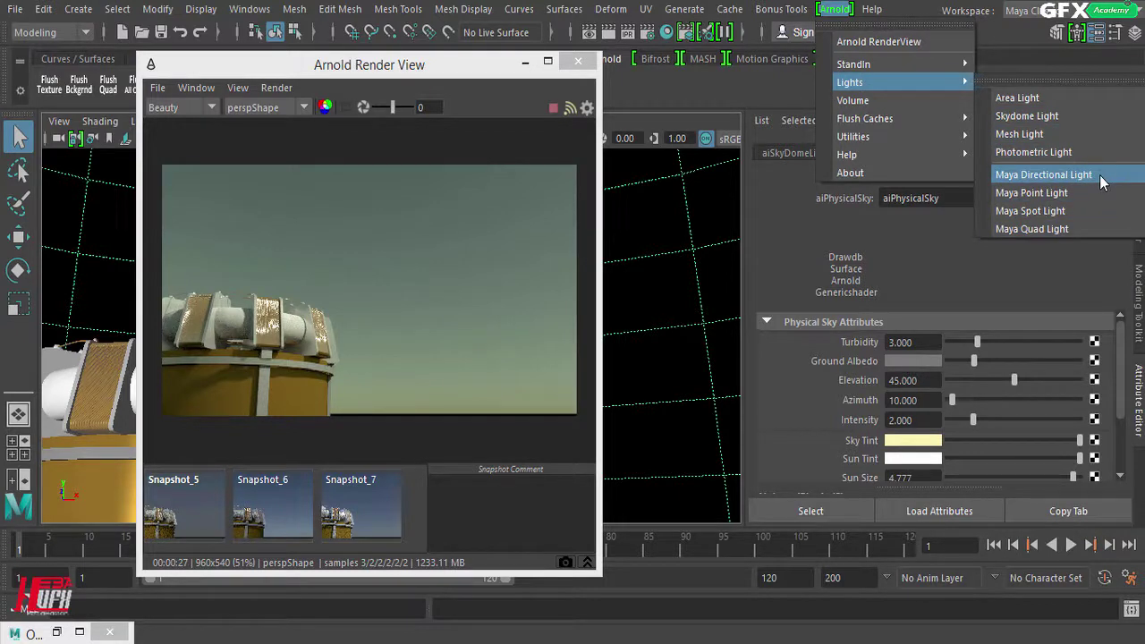
left_click(1065, 283)
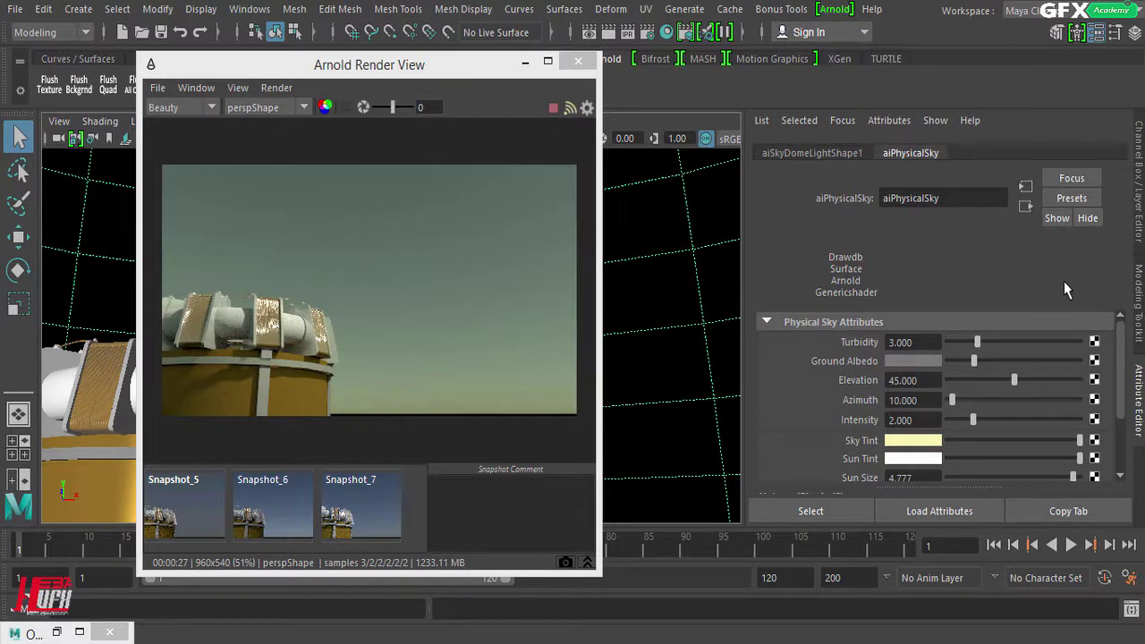